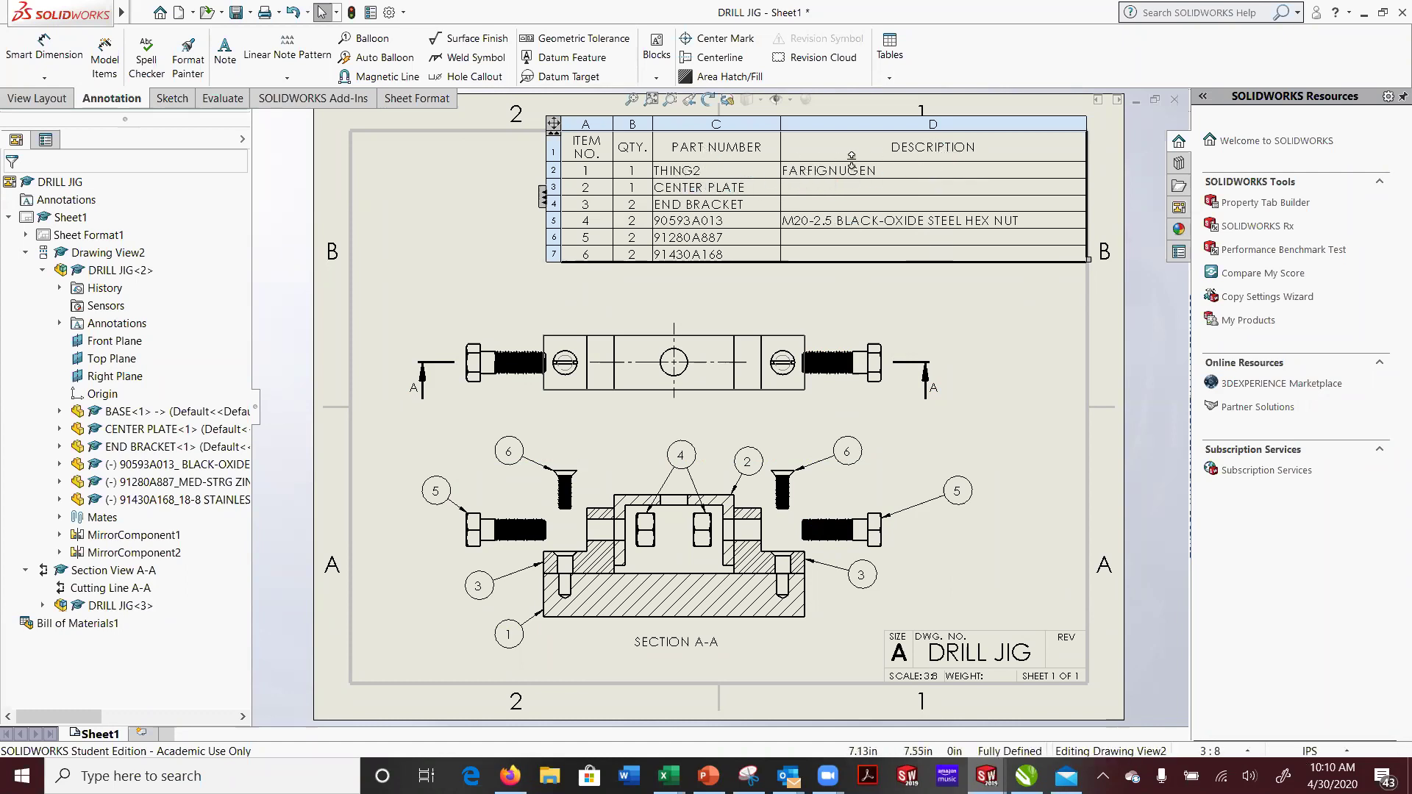
- Examine which bill of materials row and drawing geometry correspond to each DRILL JIG component, from BASE through the purchased fasteners
key(Escape)
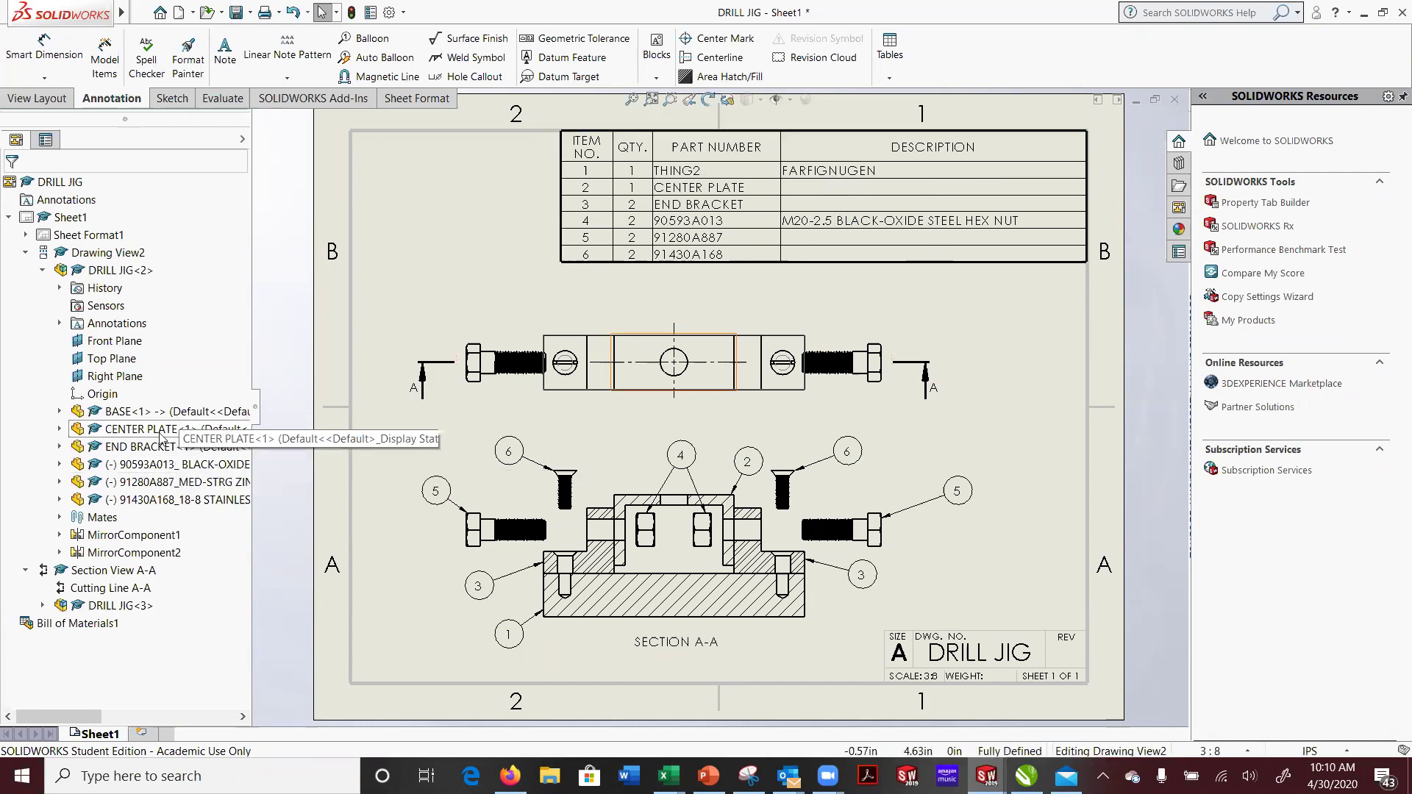
click(147, 411)
click(131, 443)
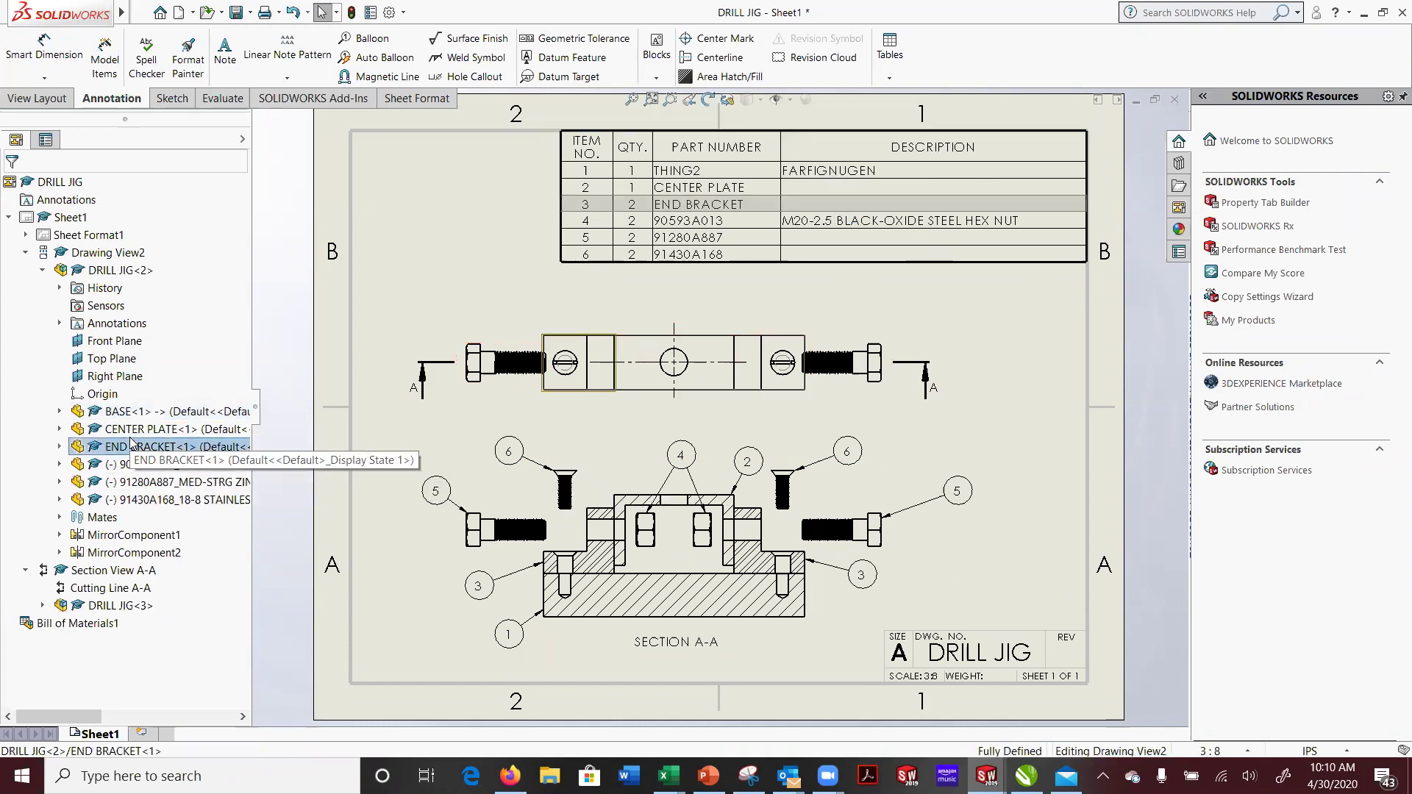
click(134, 429)
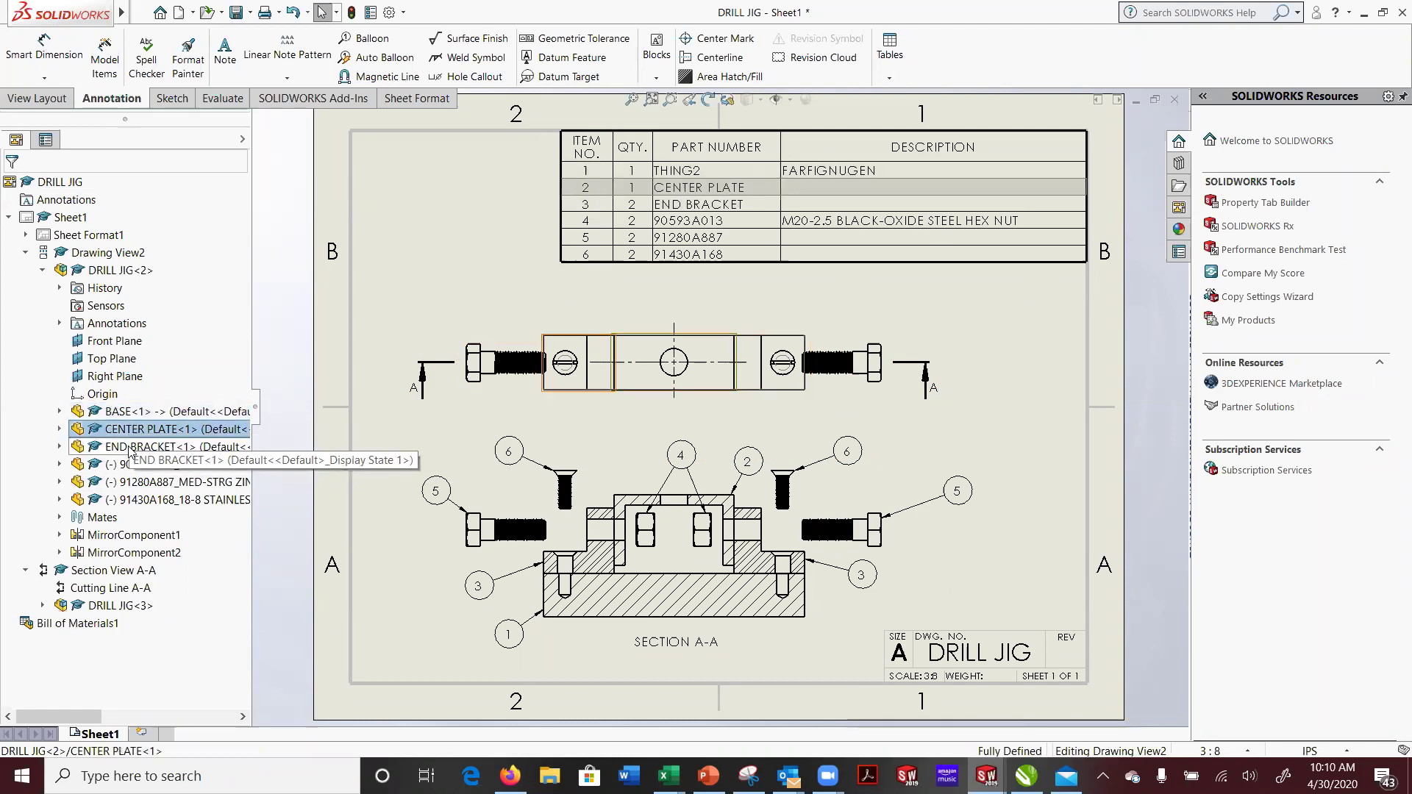
click(131, 447)
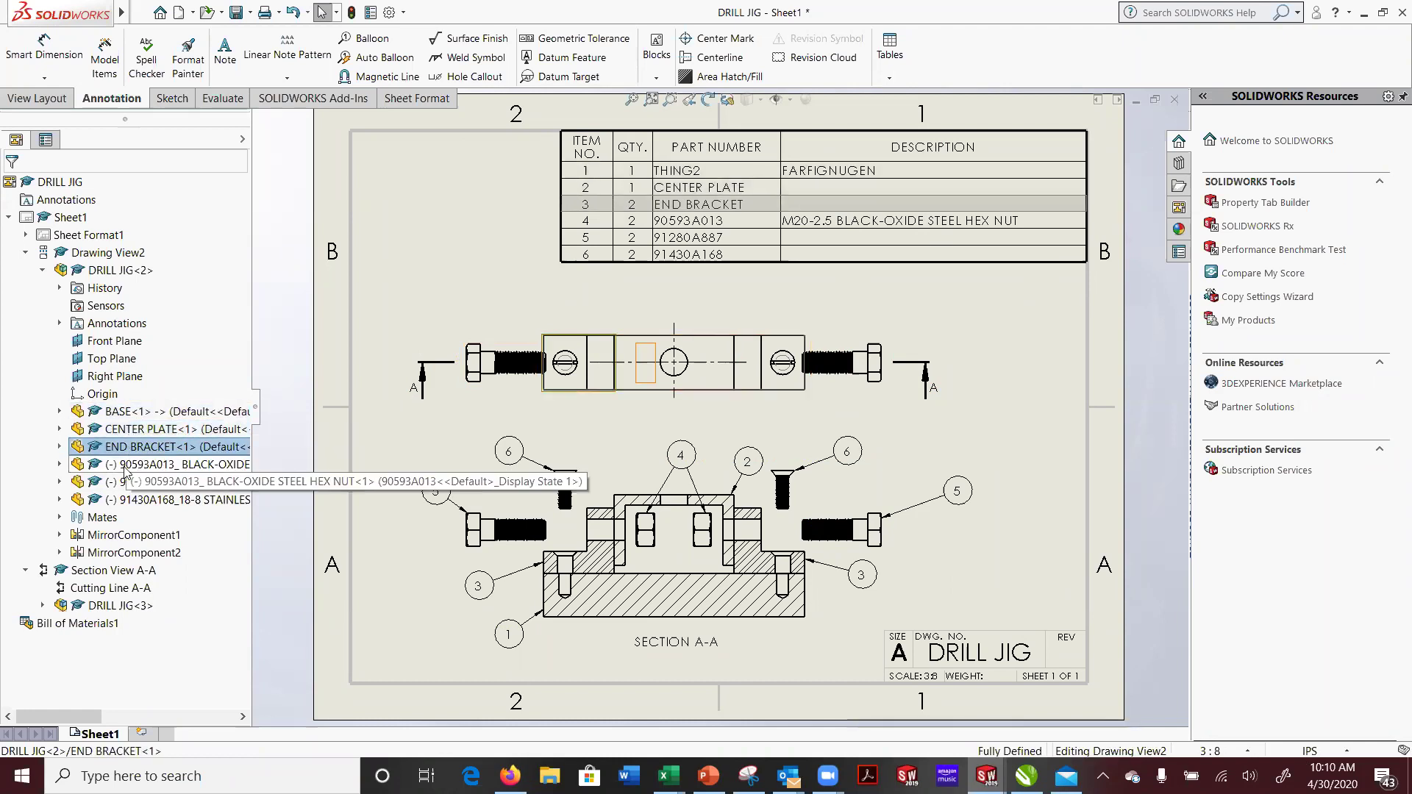
click(126, 464)
click(125, 484)
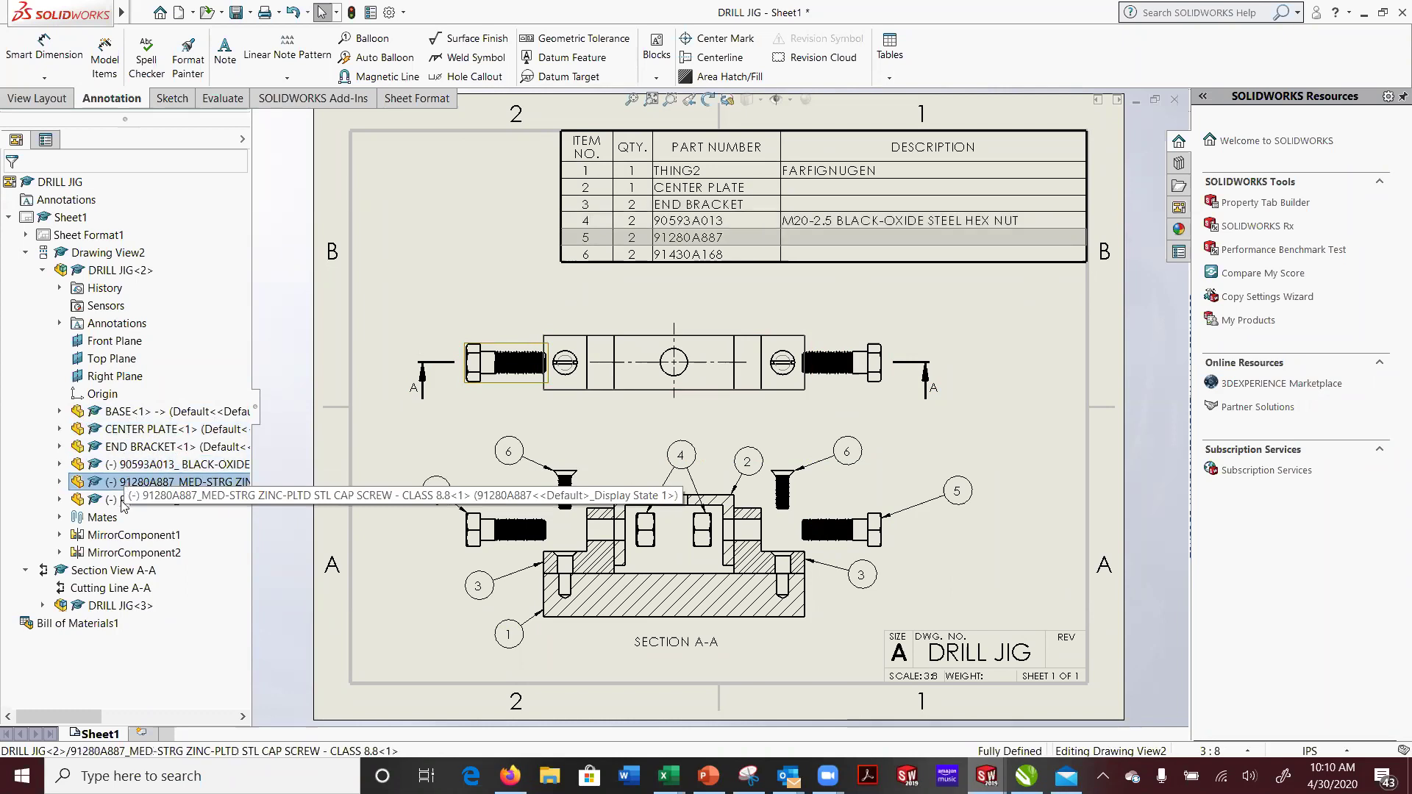
click(124, 501)
click(128, 481)
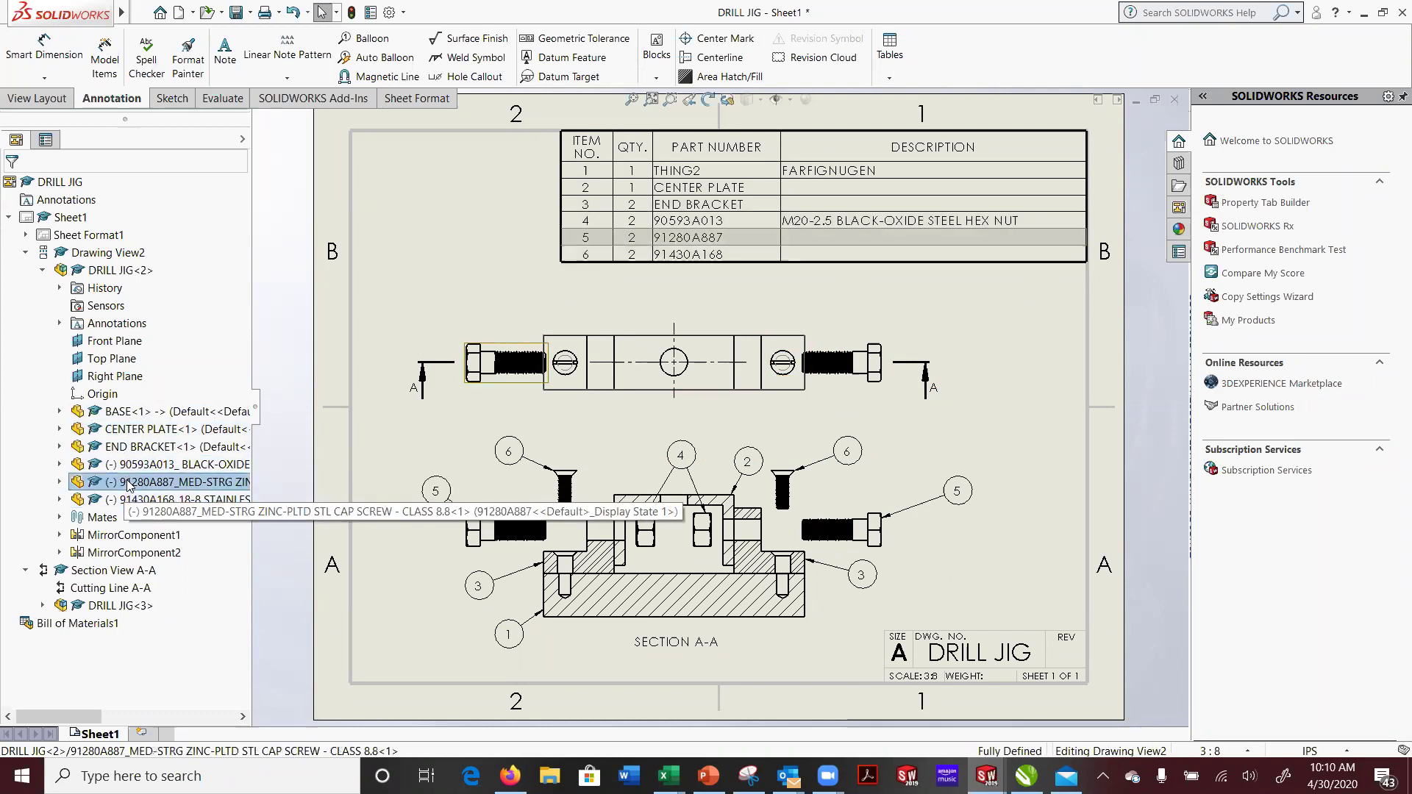
click(133, 466)
click(134, 447)
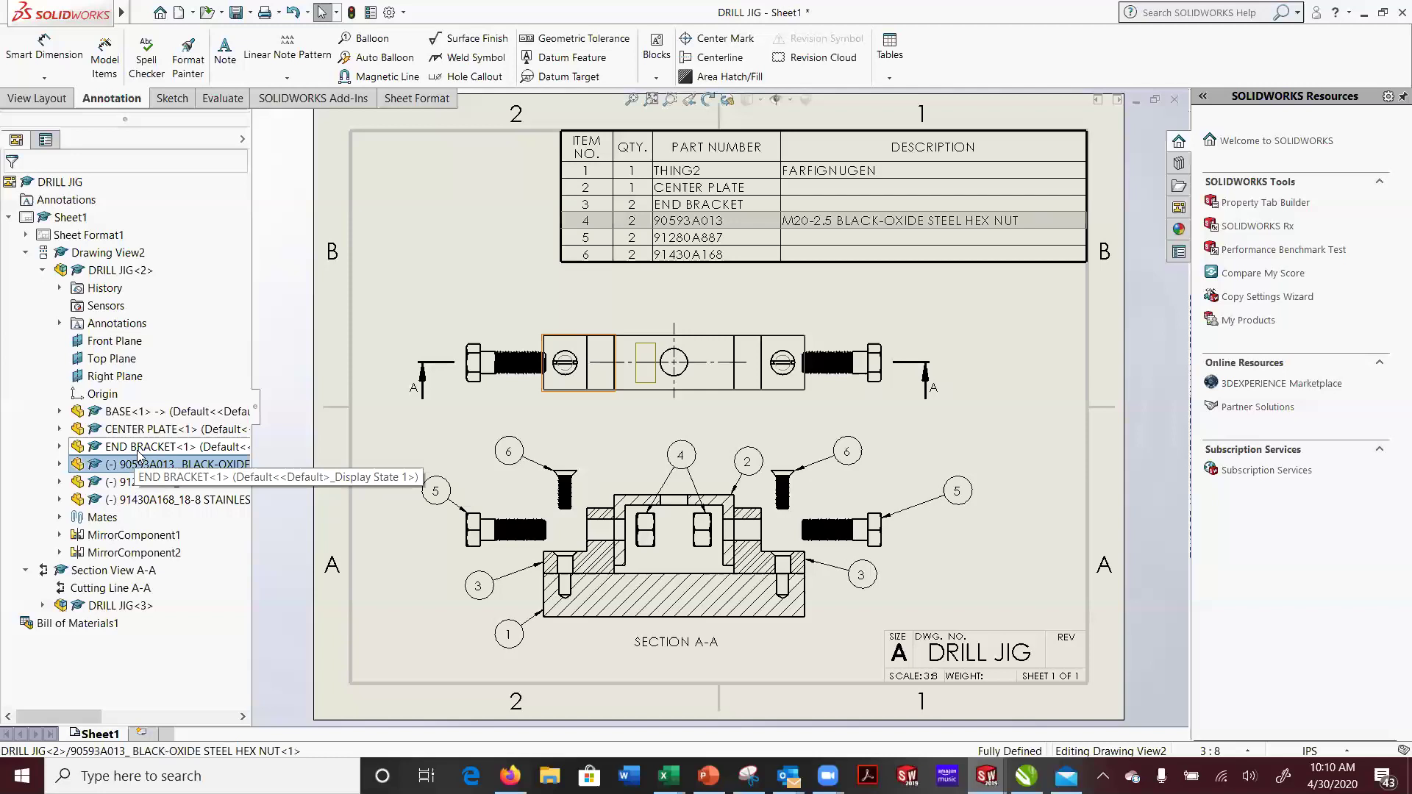
click(142, 429)
click(144, 416)
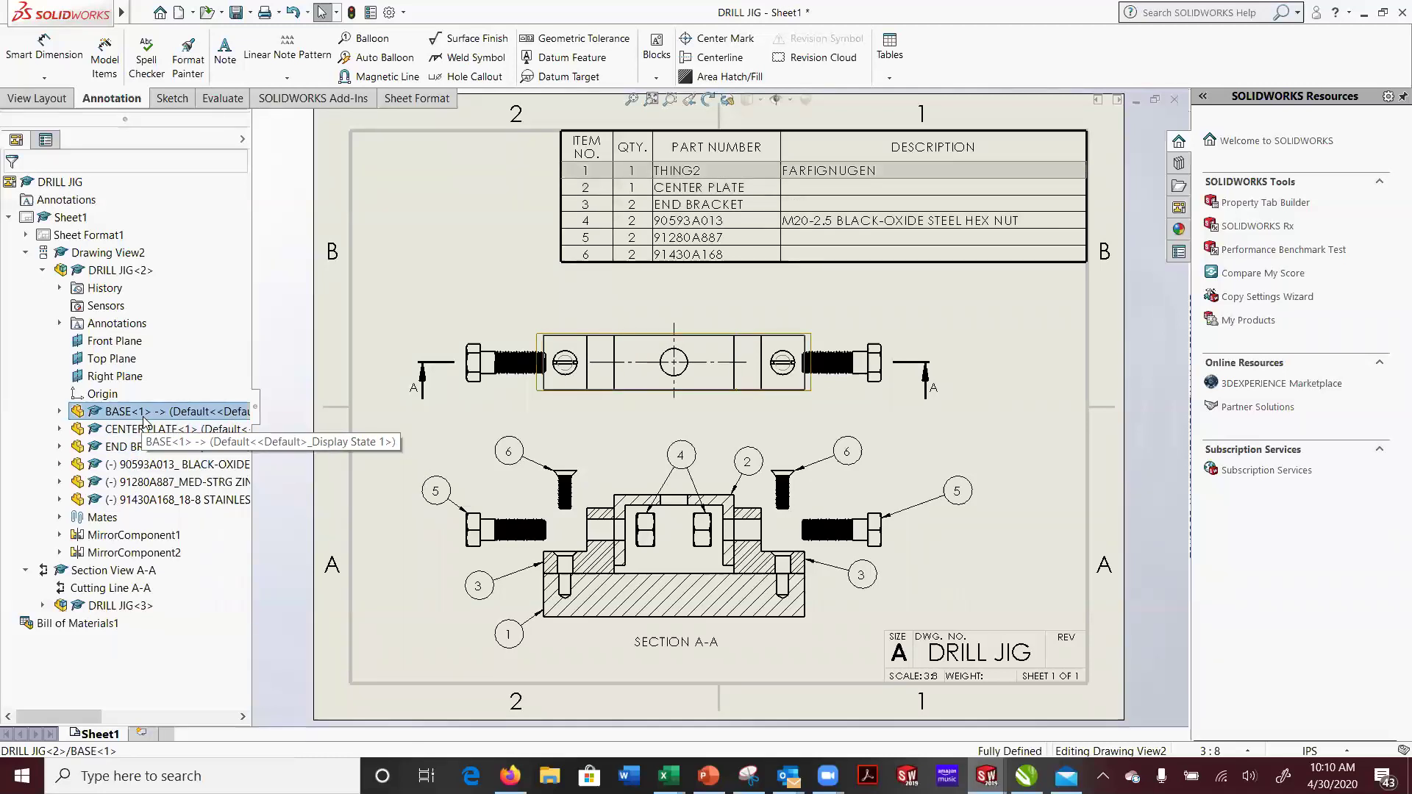
click(141, 444)
click(138, 429)
click(134, 414)
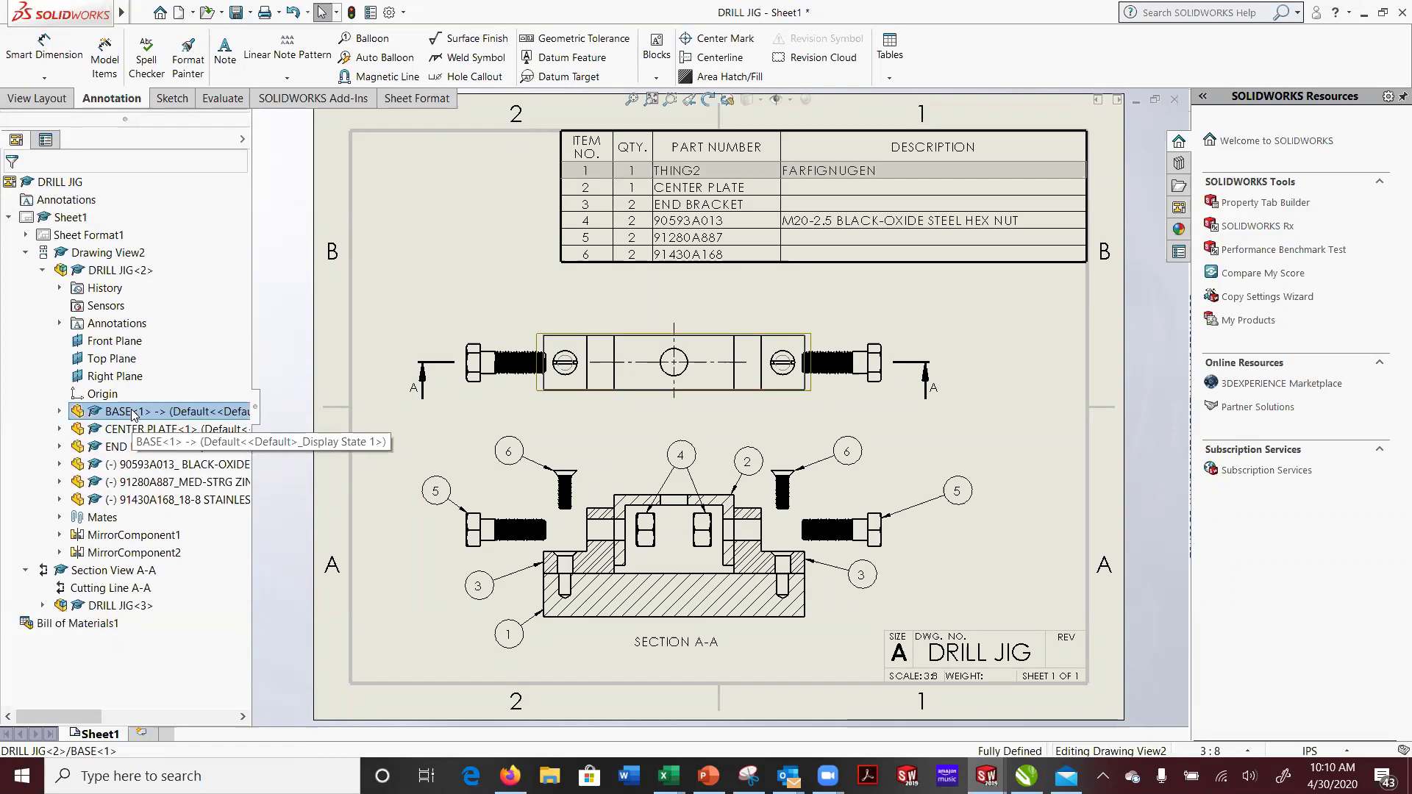
- Open the BASE part in position from its component entry under the DRILL JIG drawing view
right_click(134, 414)
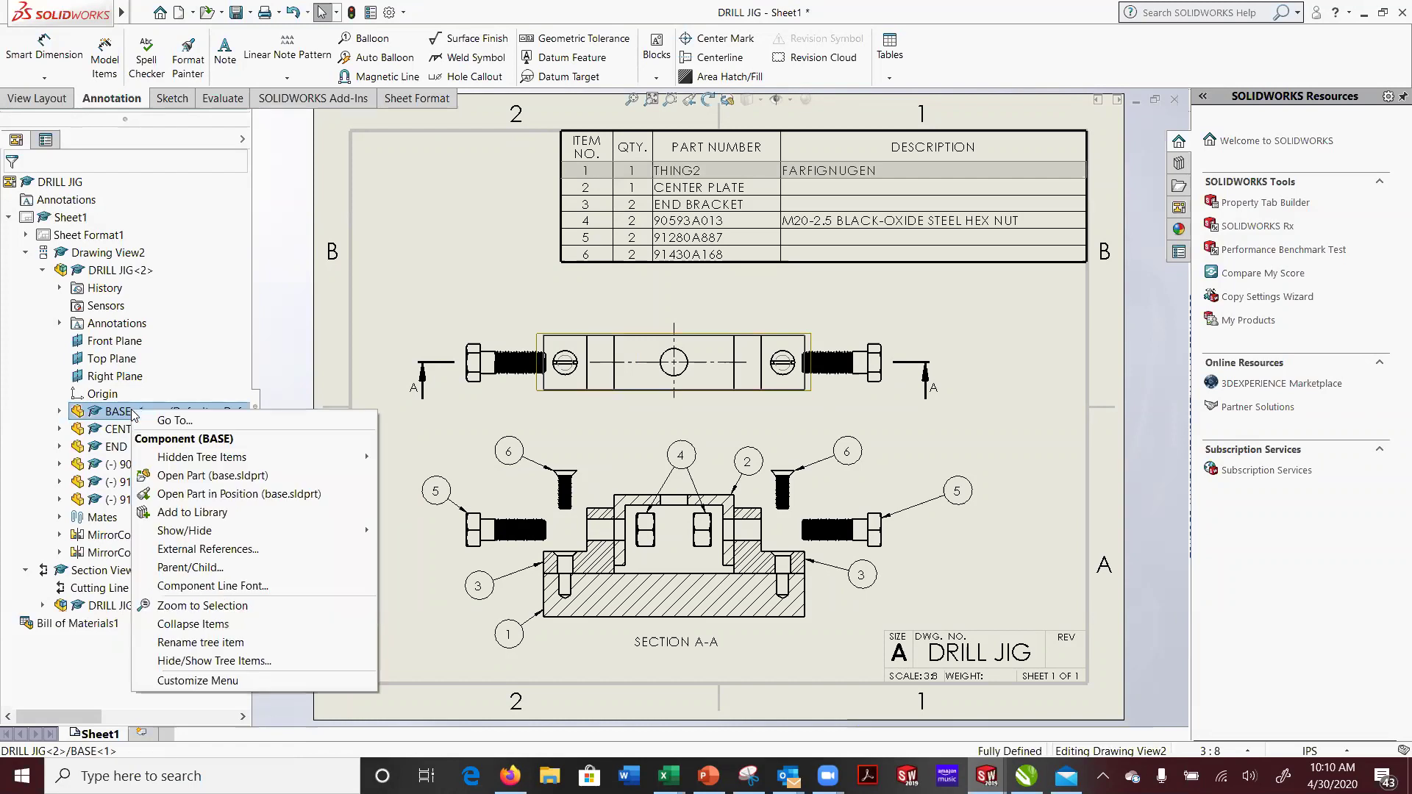
click(127, 413)
click(135, 463)
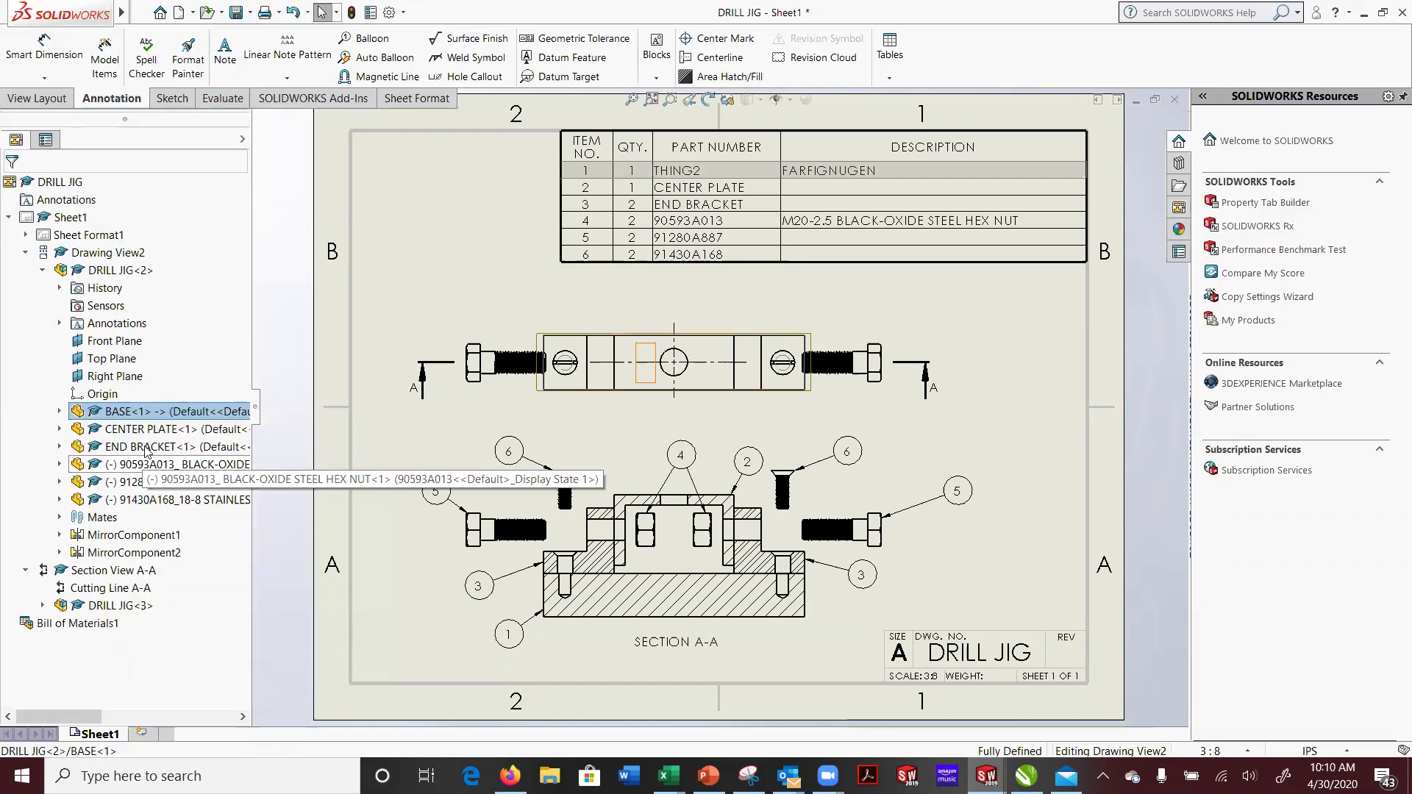
click(123, 417)
right_click(125, 420)
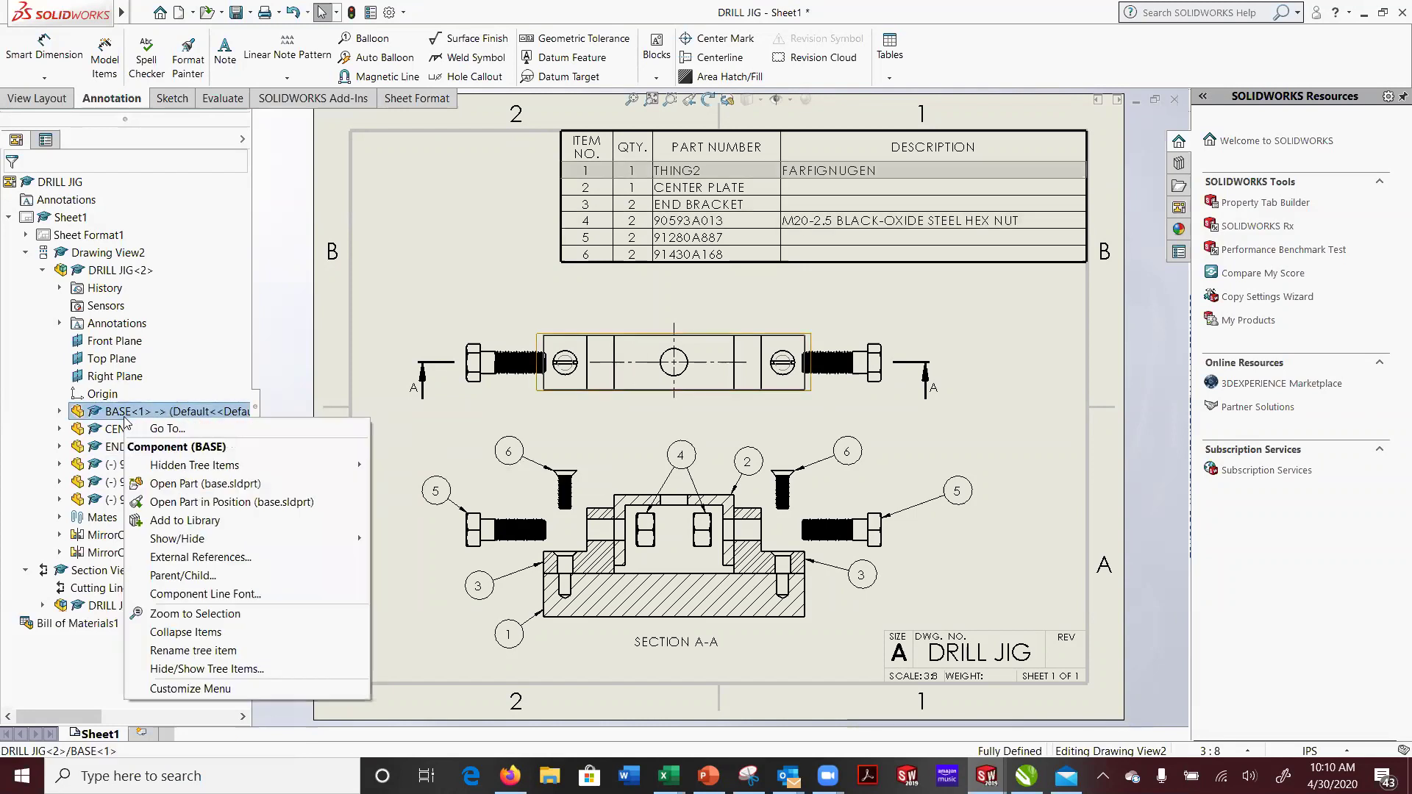
click(190, 503)
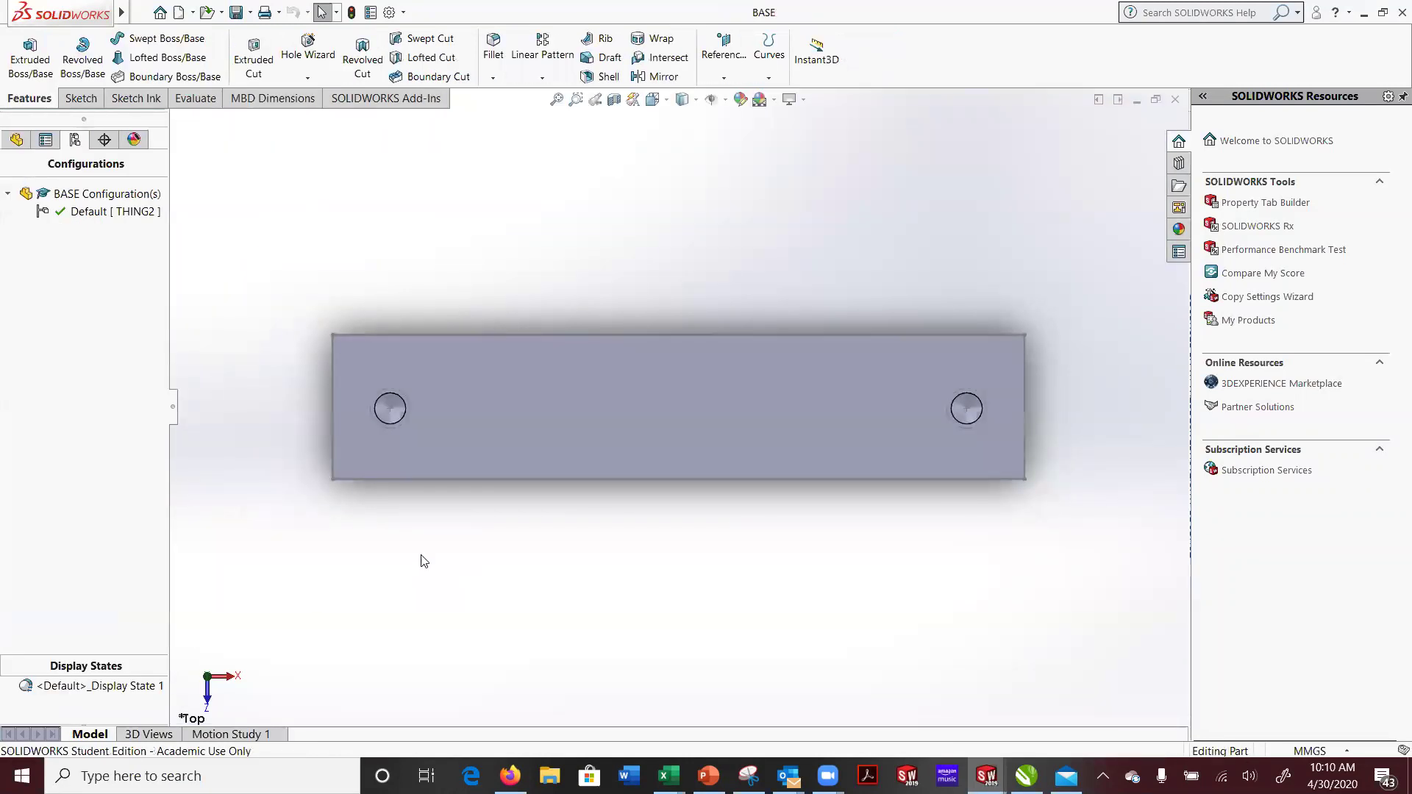
- Look over the BASE part's feature tree and return to its list of configurations
click(84, 212)
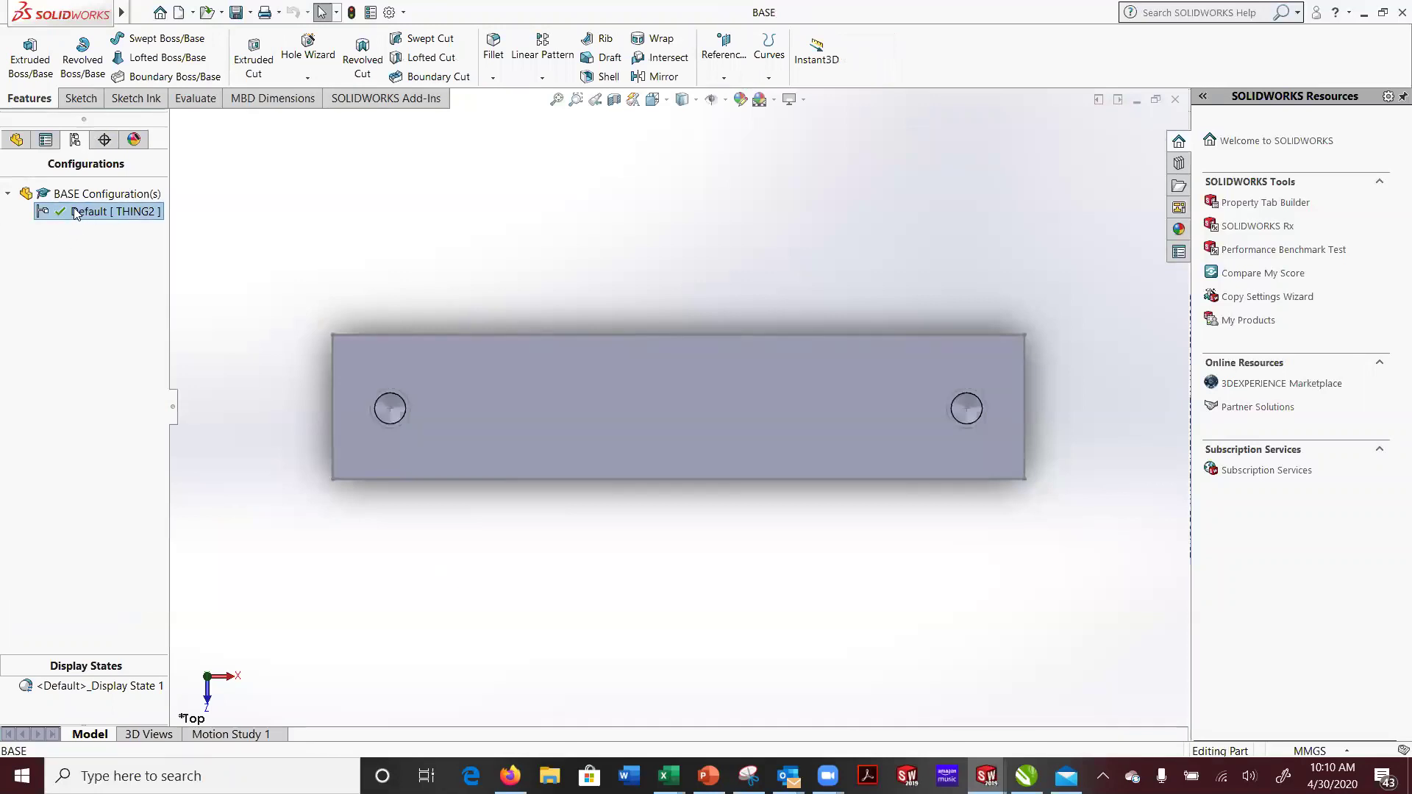
click(16, 139)
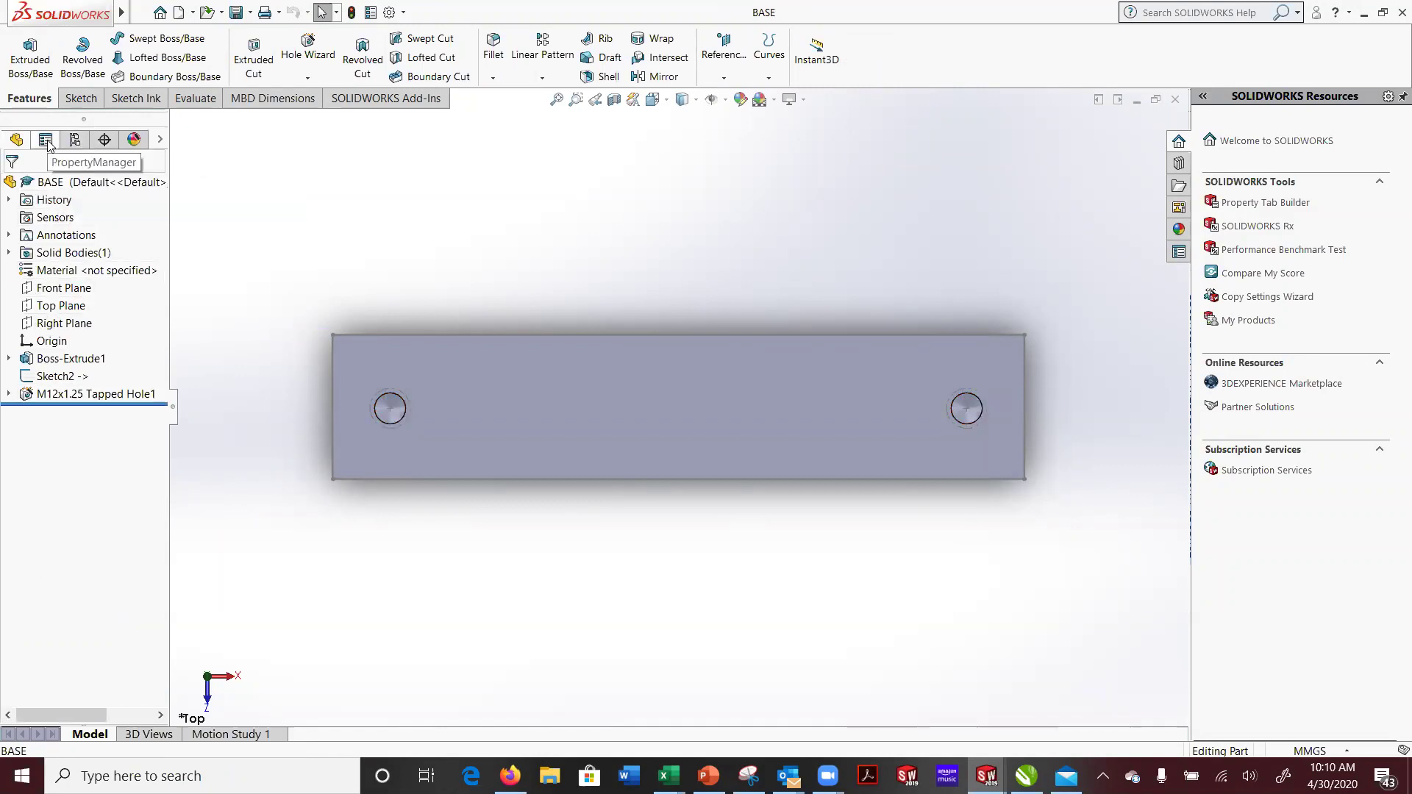
click(47, 141)
click(75, 141)
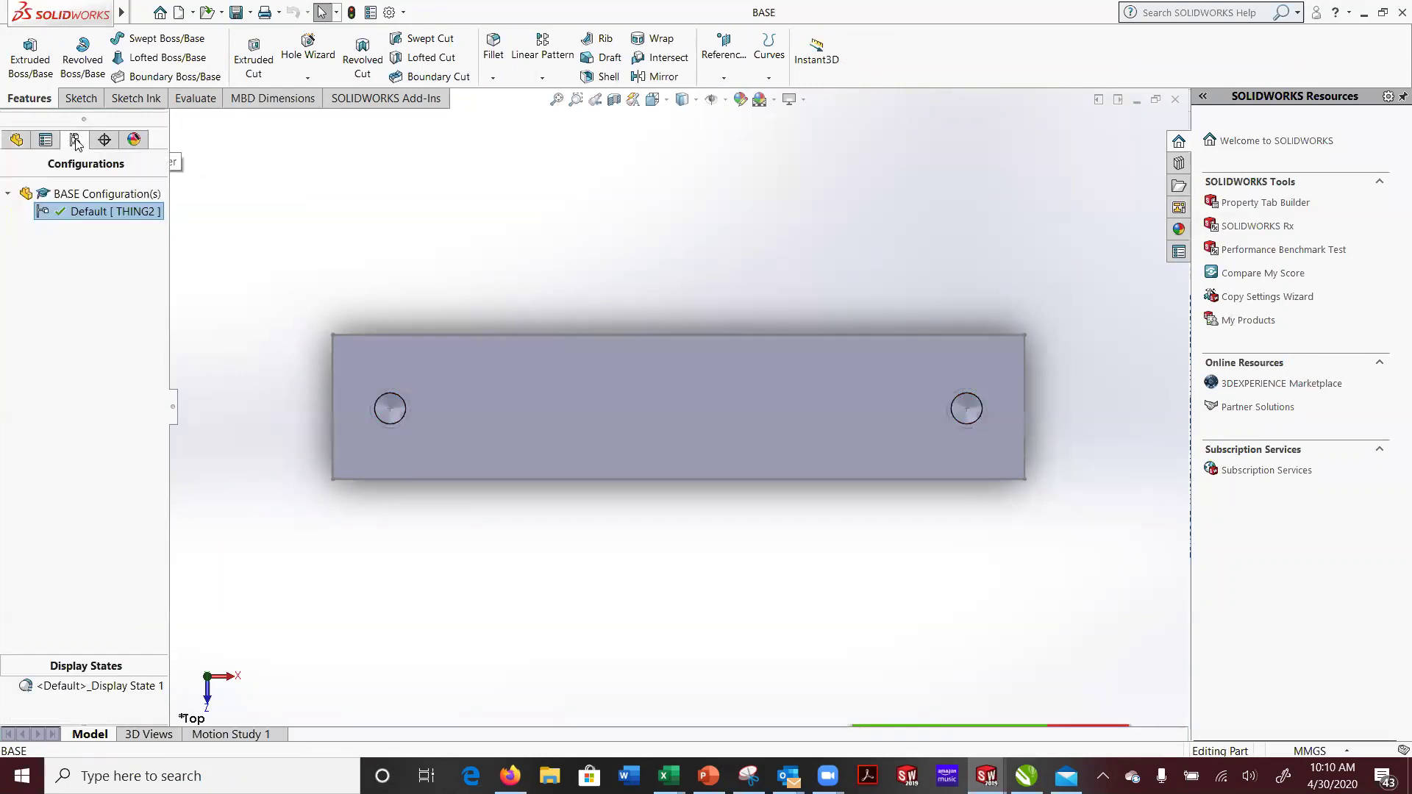
double_click(91, 215)
right_click(87, 213)
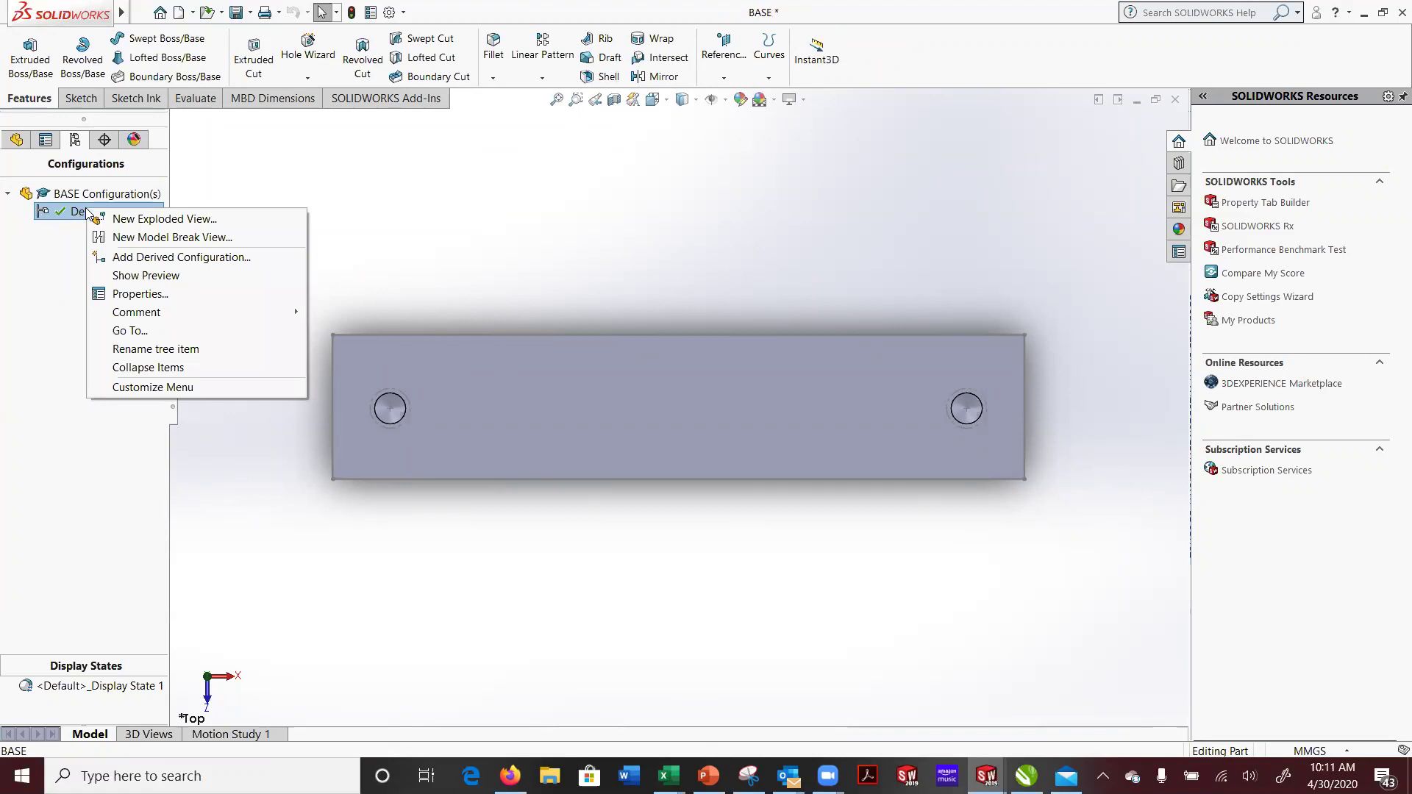
click(70, 209)
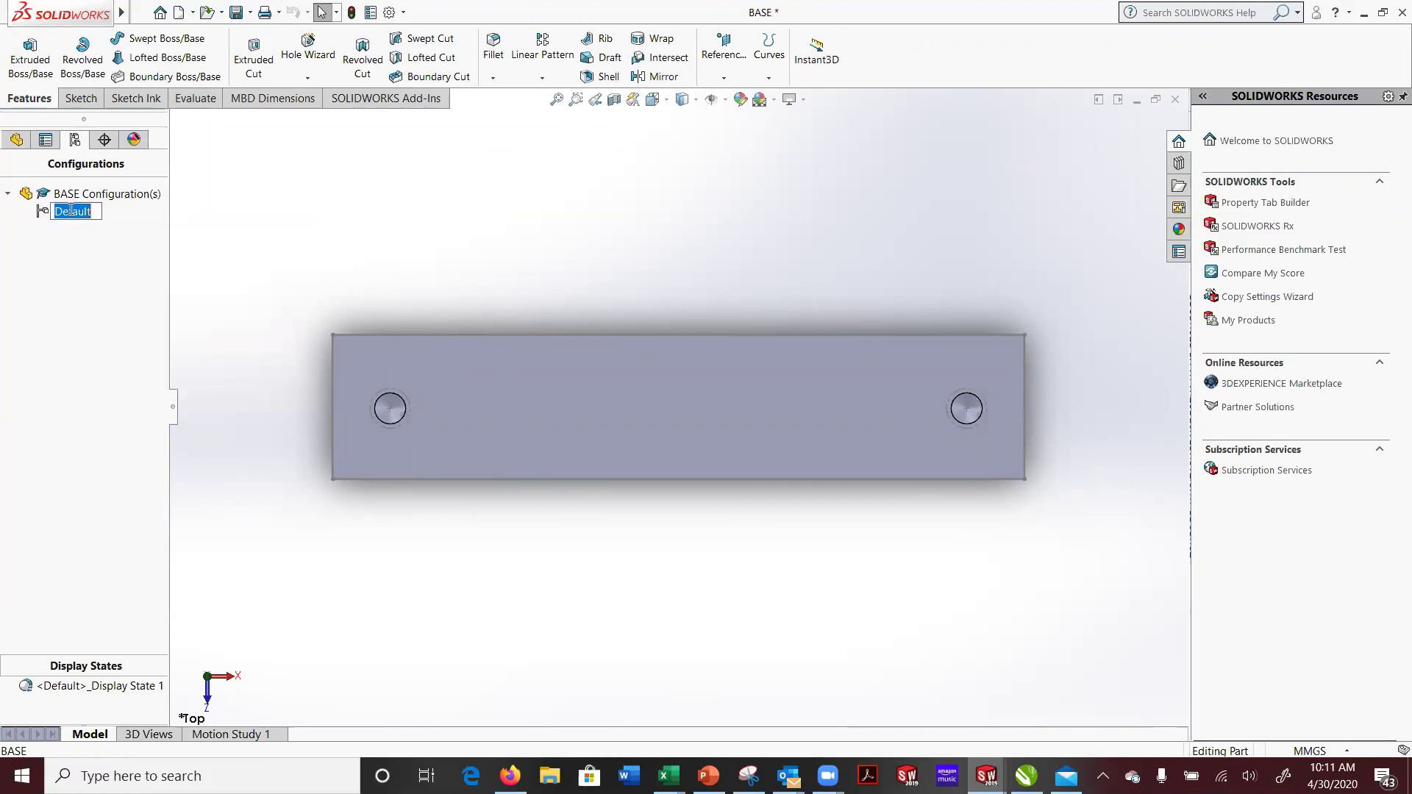
click(44, 310)
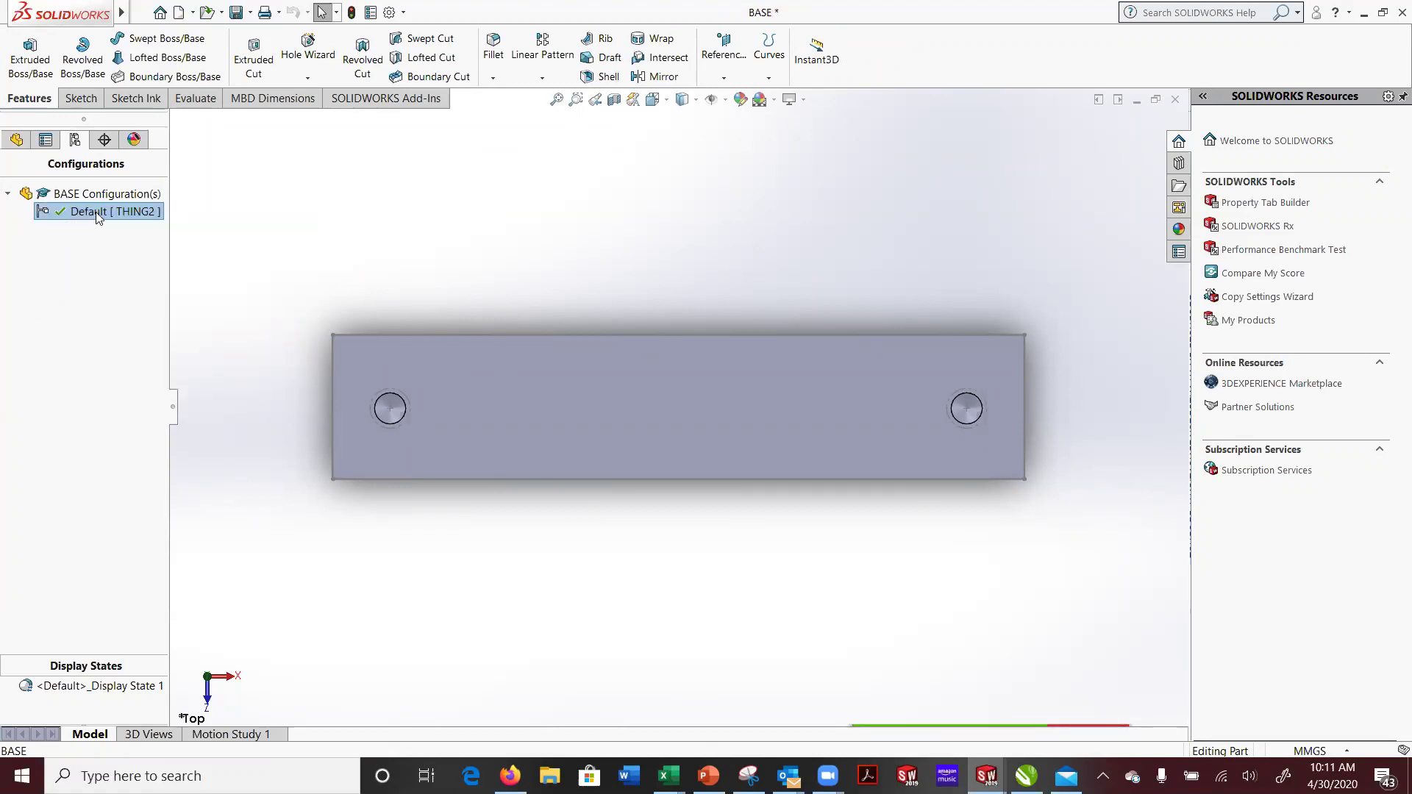
- Open the properties of the BASE part's Default configuration and set the description to 1020 STEEL BAR MATERIAL
right_click(98, 218)
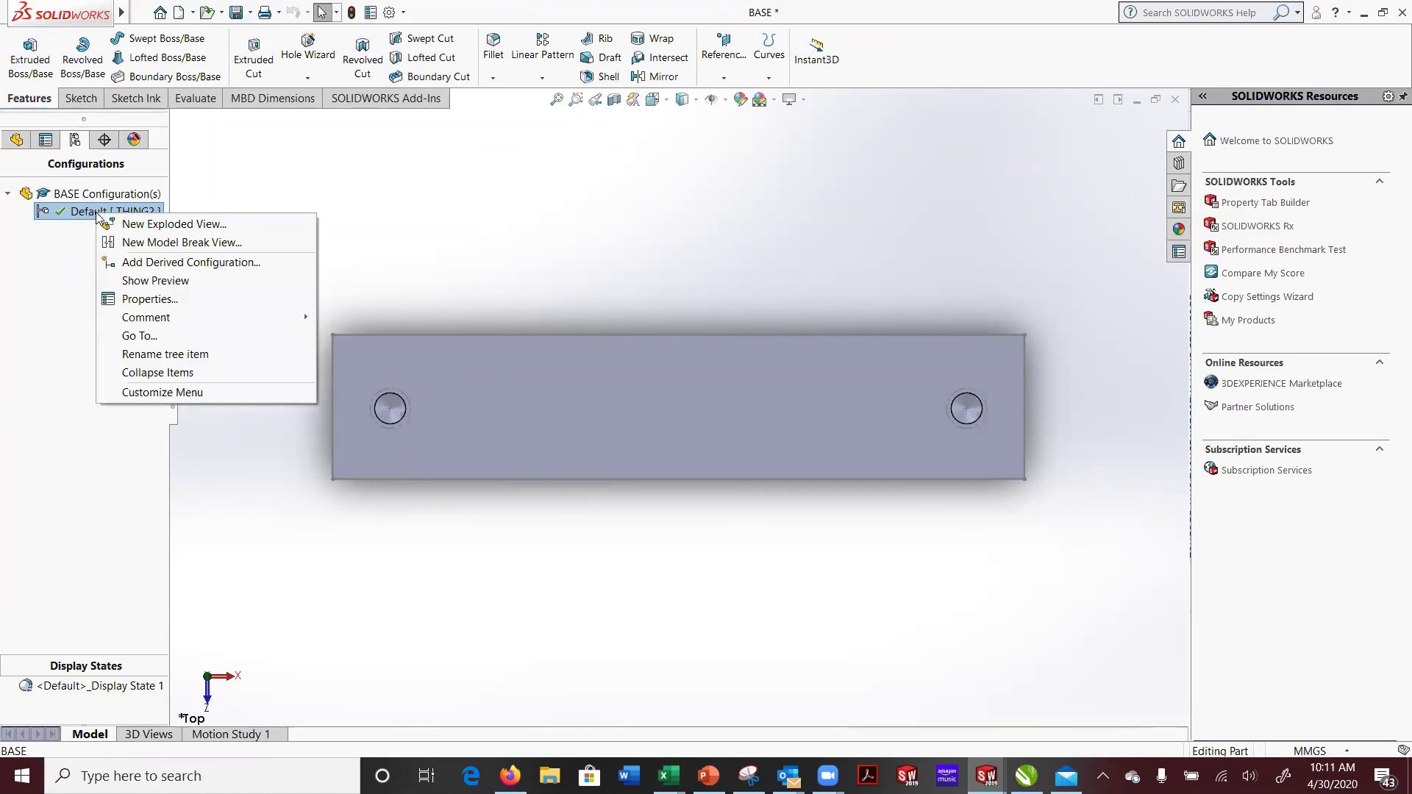
click(155, 299)
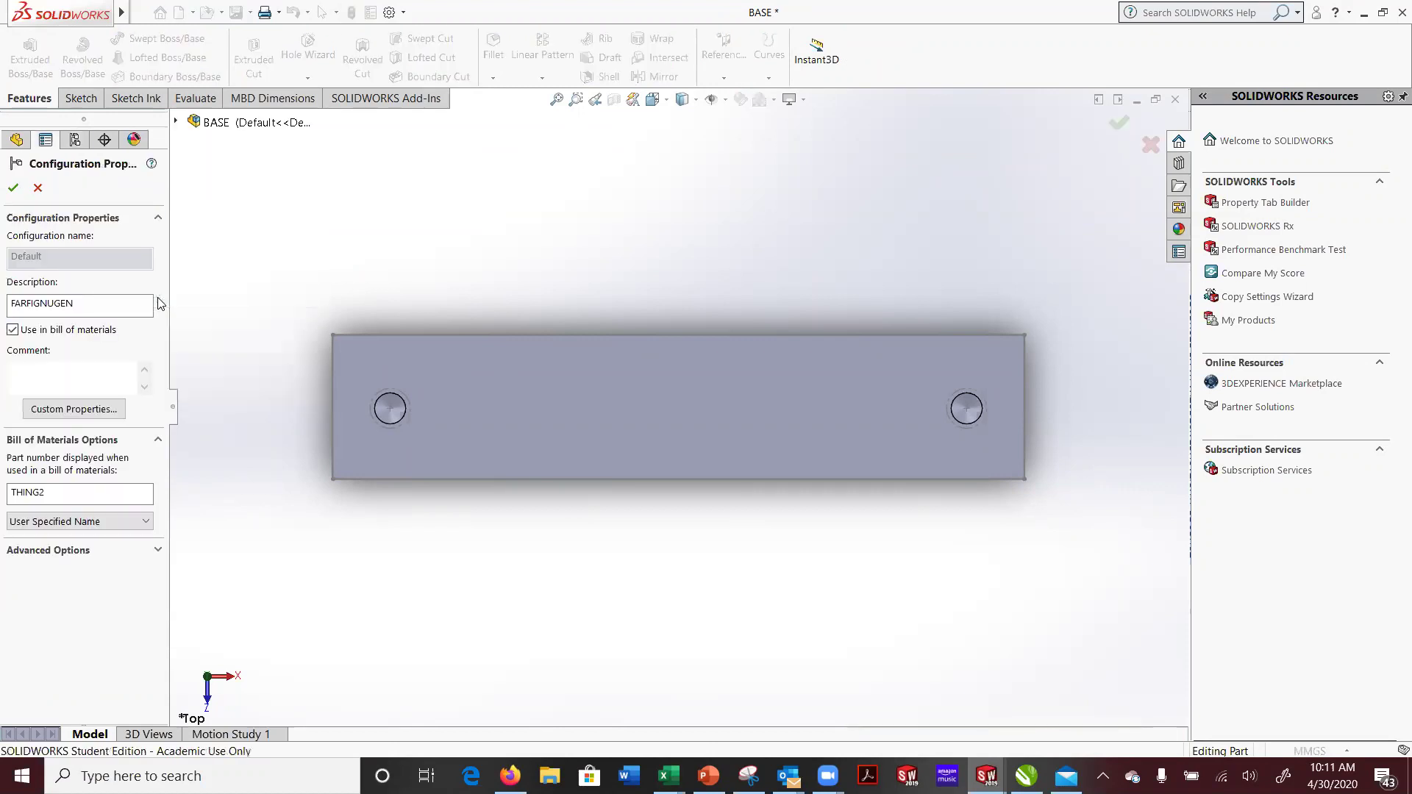
click(74, 304)
double_click(66, 304)
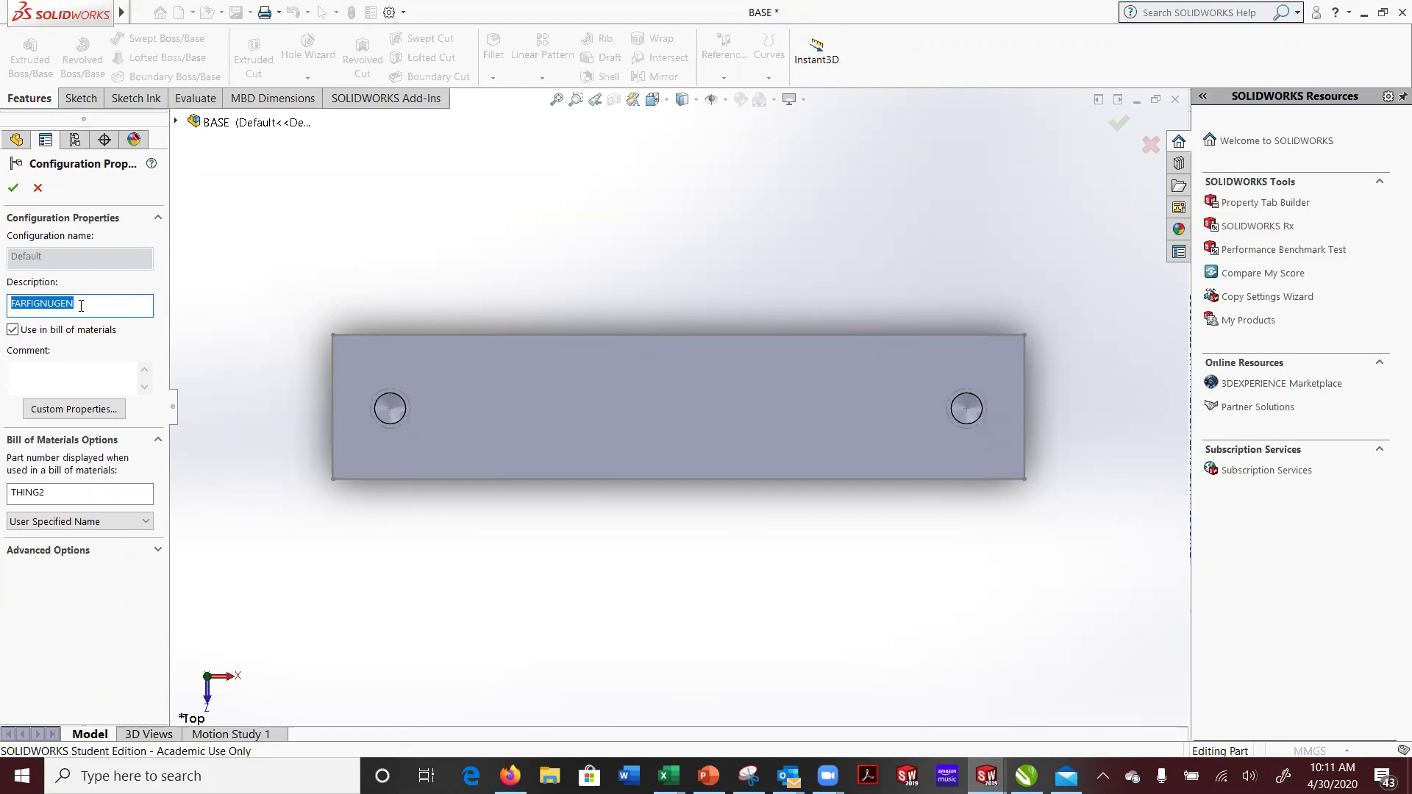
text(1020 stee)
key(BackSpace)
key(BackSpace)
key(BackSpace)
key(BackSpace)
text(S)
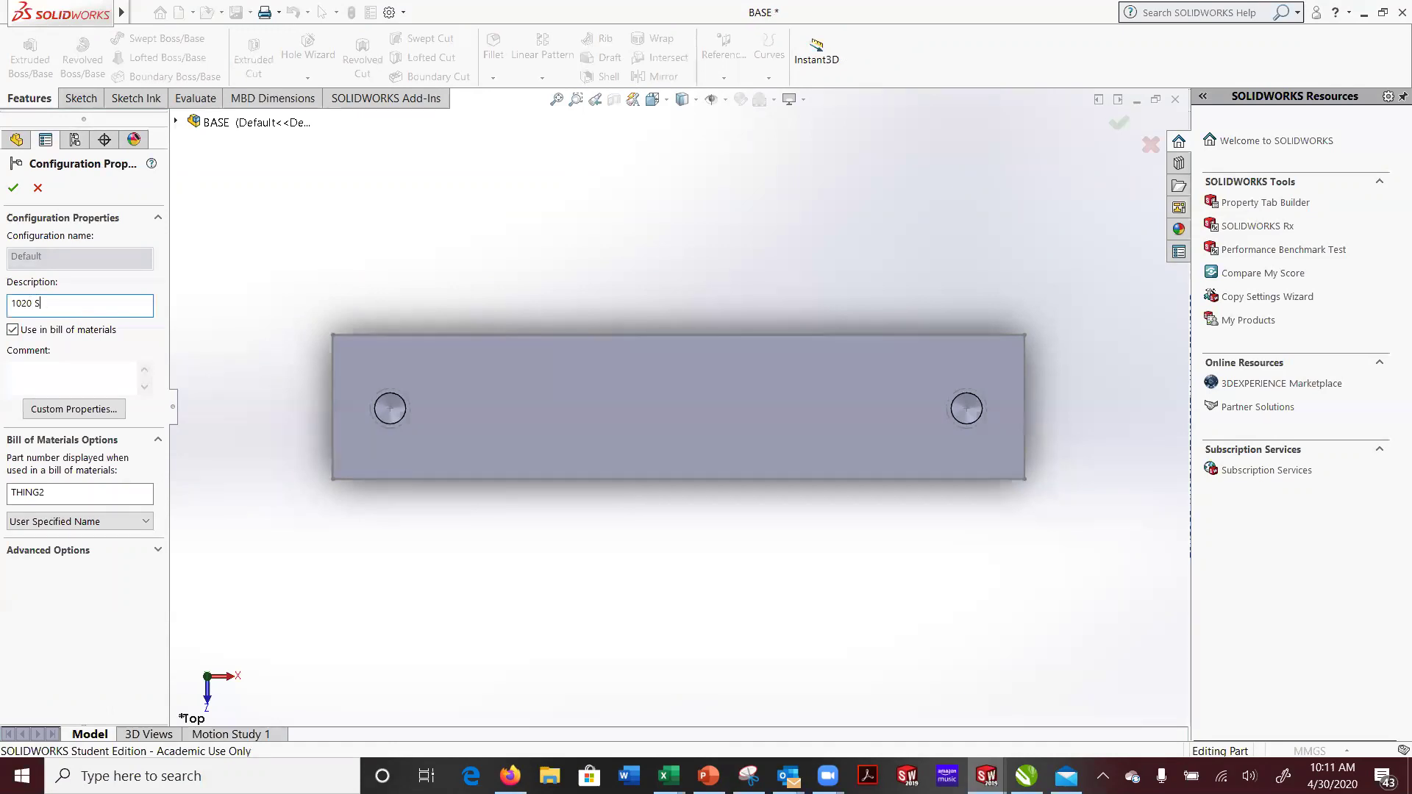
text(TEEL BAR MATERIAL)
- Toggle the option to use the description in the bill of materials off and back on
click(67, 491)
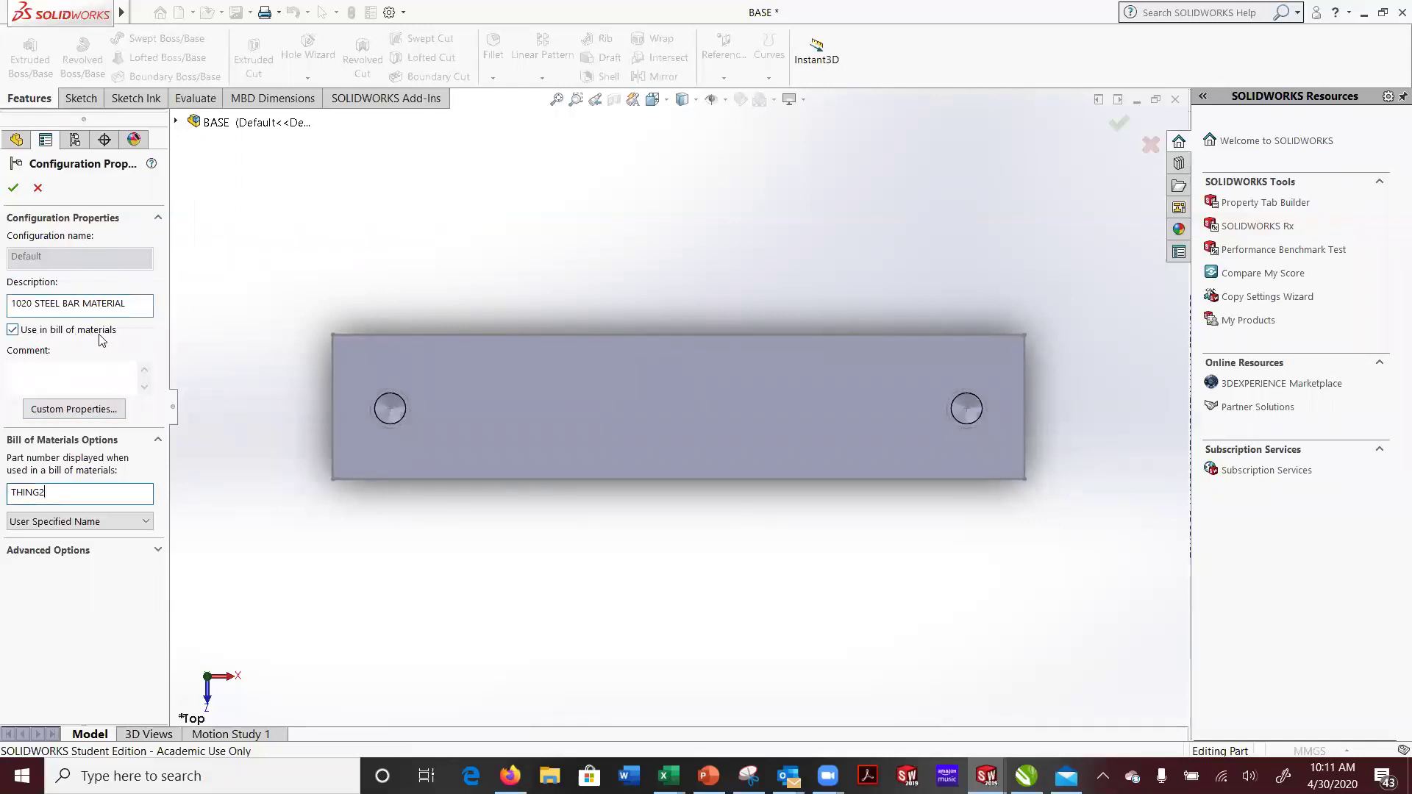
click(13, 331)
click(13, 330)
click(12, 330)
click(13, 331)
- Try BASE and THIGN as user-specified part numbers for the bill of materials
double_click(62, 492)
text(BASE)
drag(34, 493, 2, 492)
text(THIGN)
- Set the part number shown in the bill of materials to Document Name and accept the configuration properties
click(109, 523)
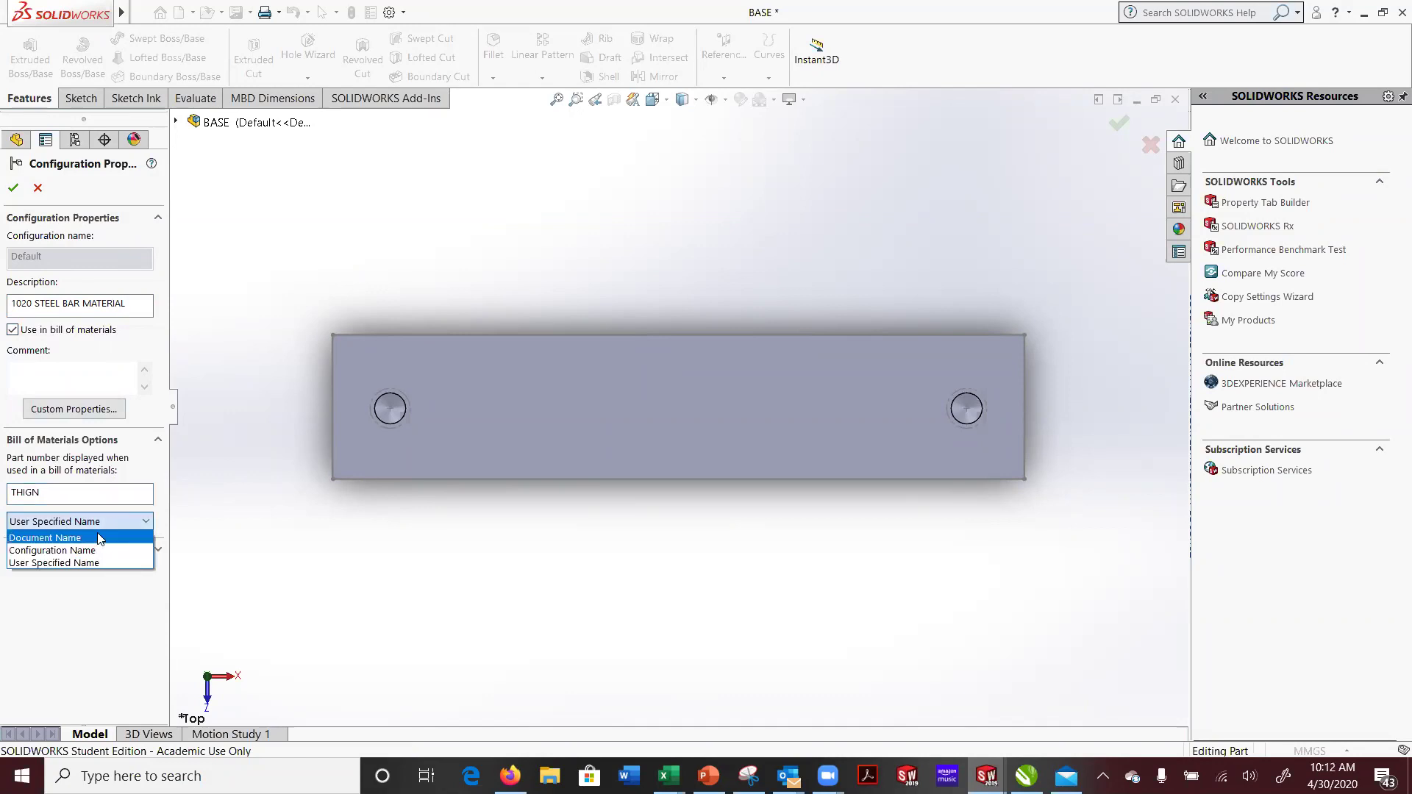
click(100, 538)
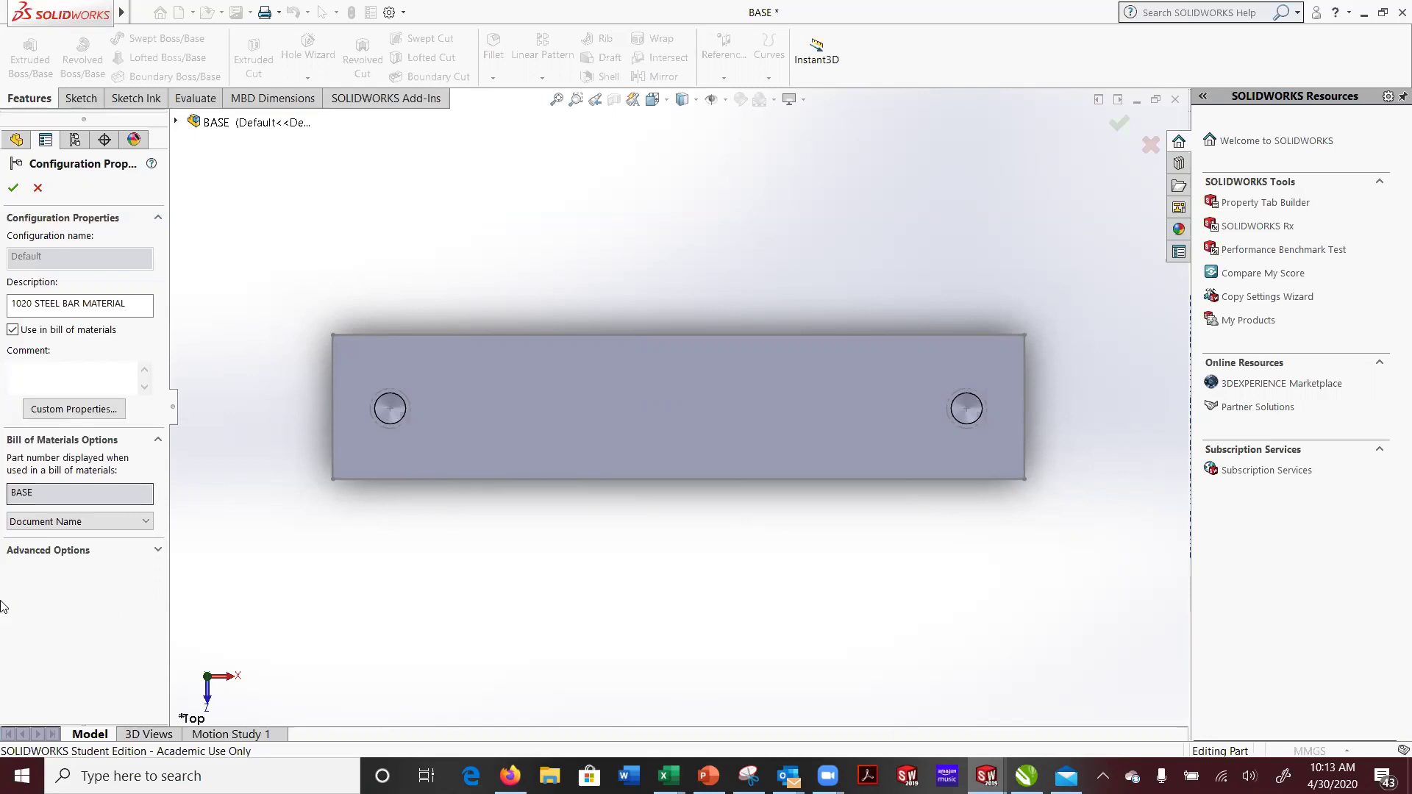
click(130, 522)
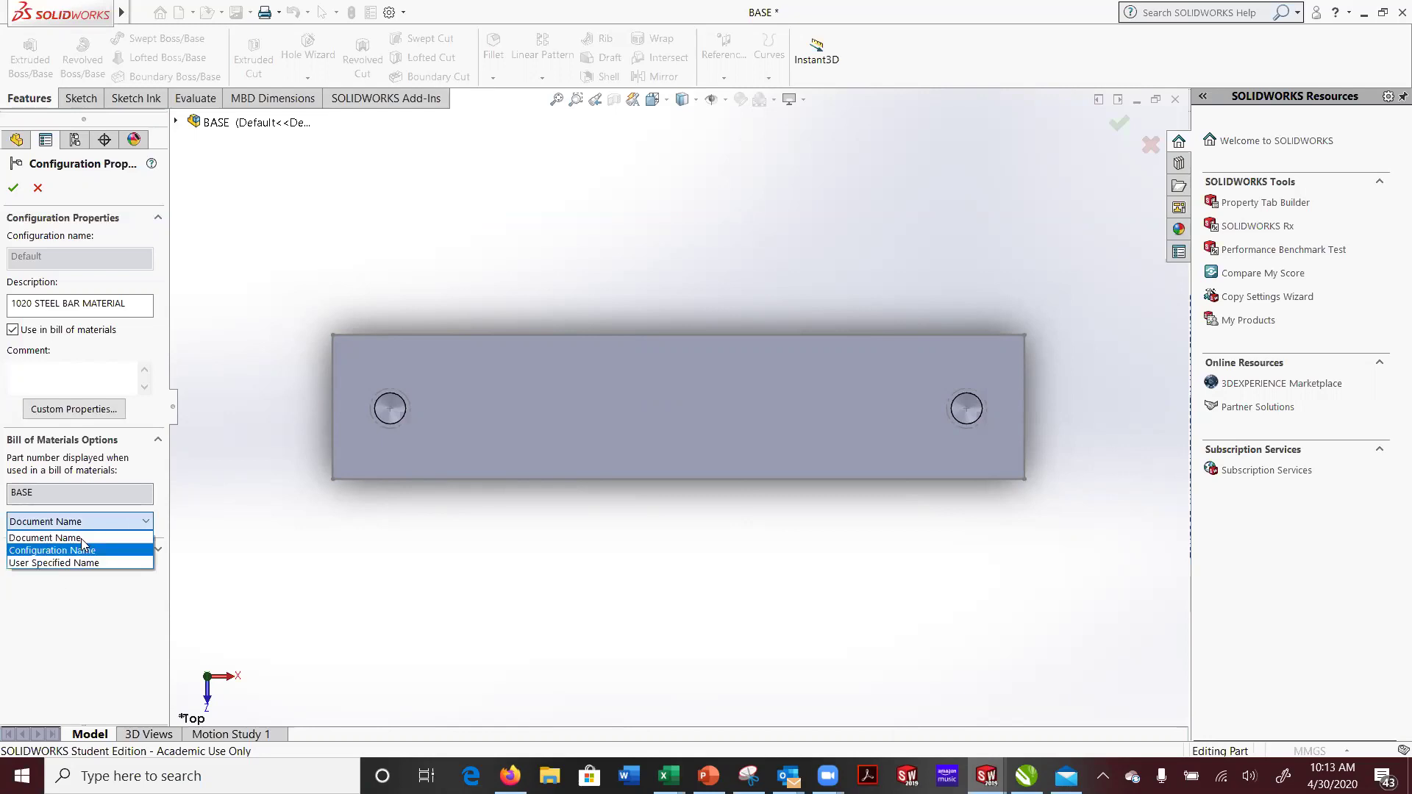
click(105, 570)
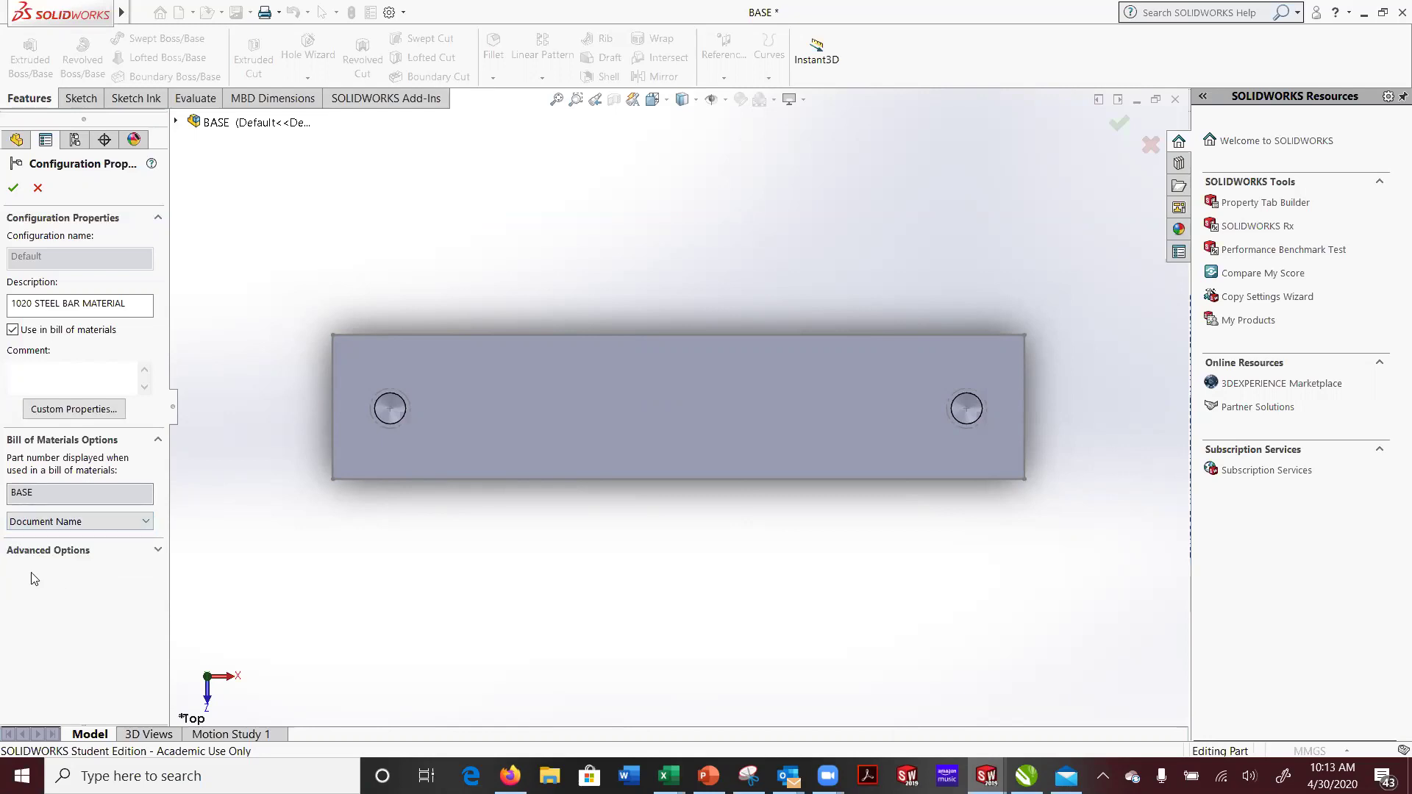
click(14, 190)
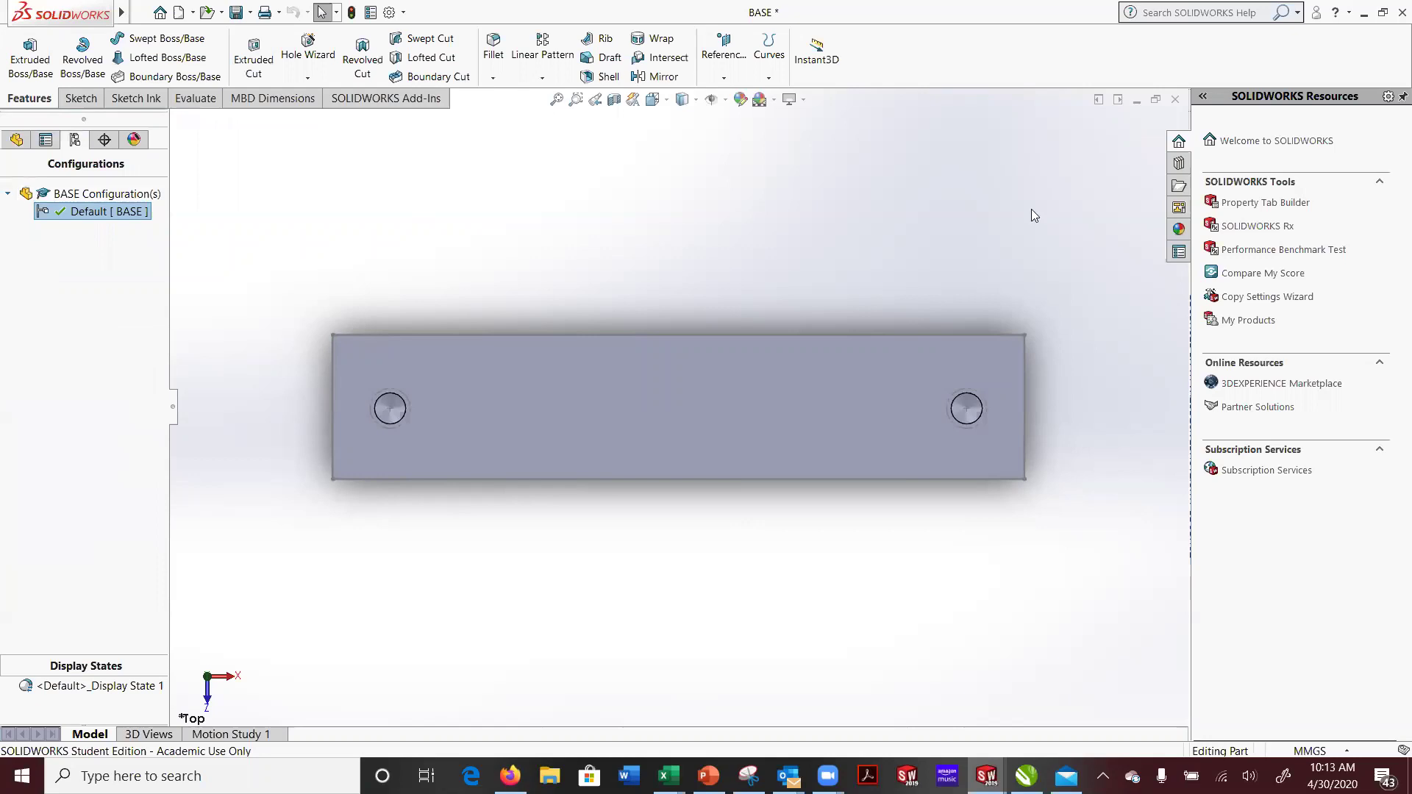
- Close the BASE part and return to the DRILL JIG drawing
click(1174, 99)
click(681, 384)
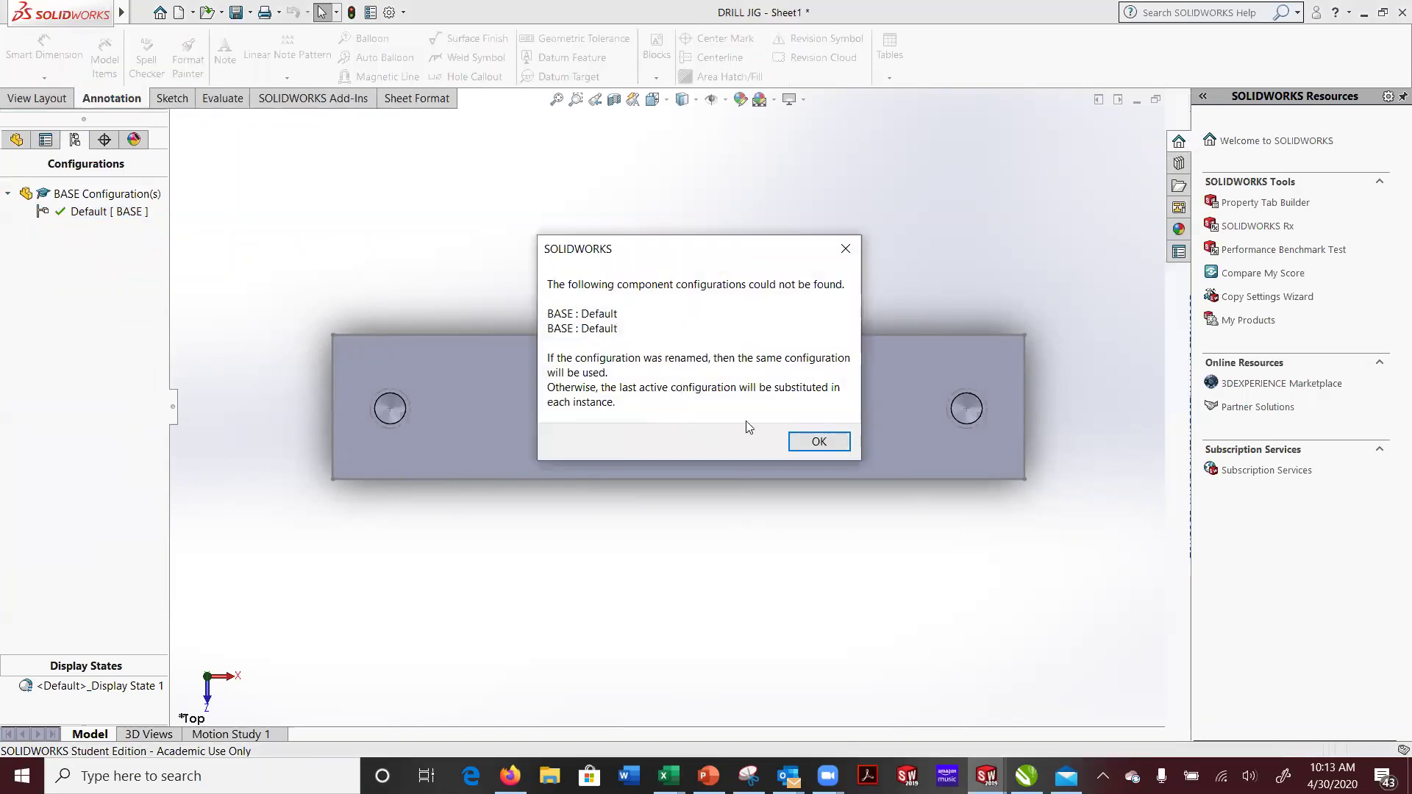
click(831, 445)
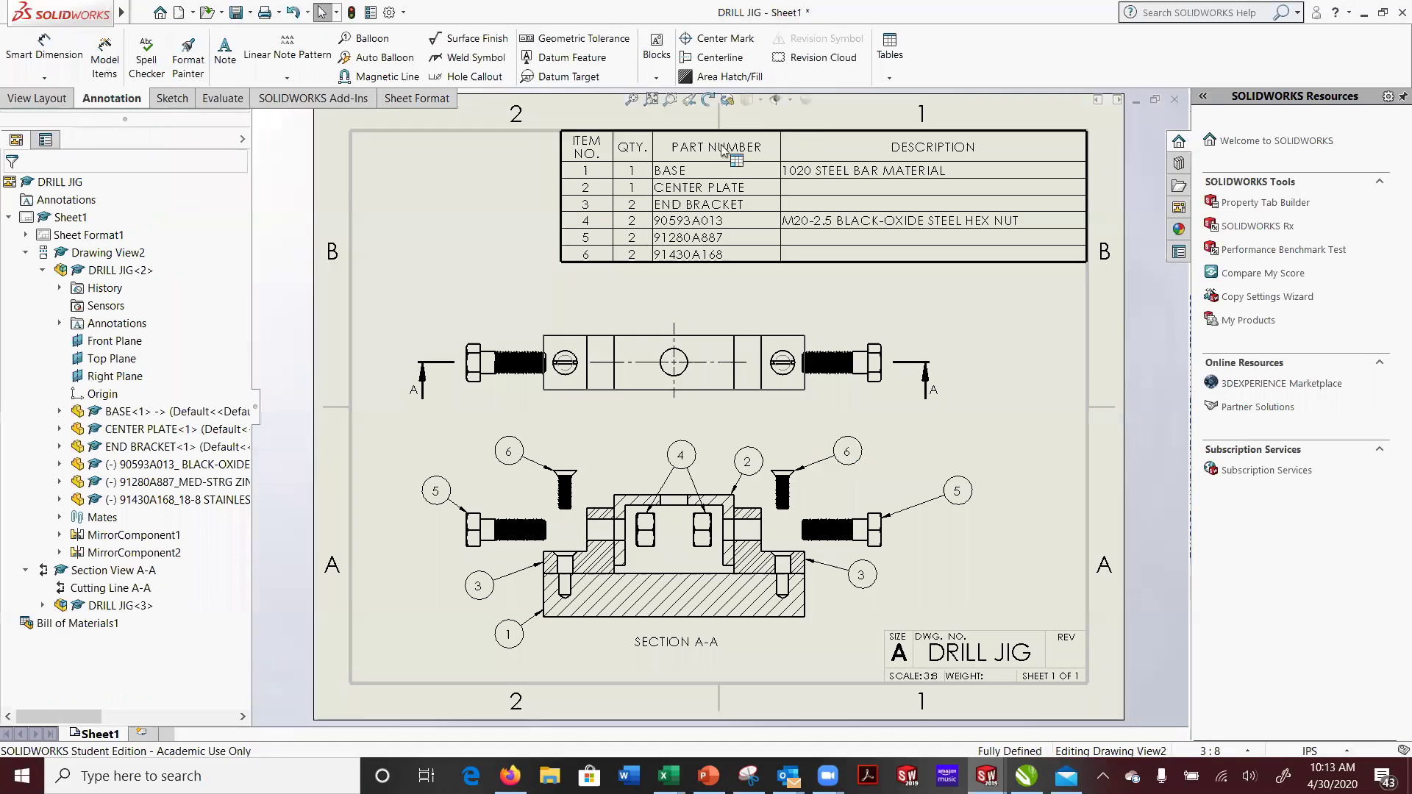
- Open the CENTER PLATE part from its component entry under the DRILL JIG drawing view
click(680, 169)
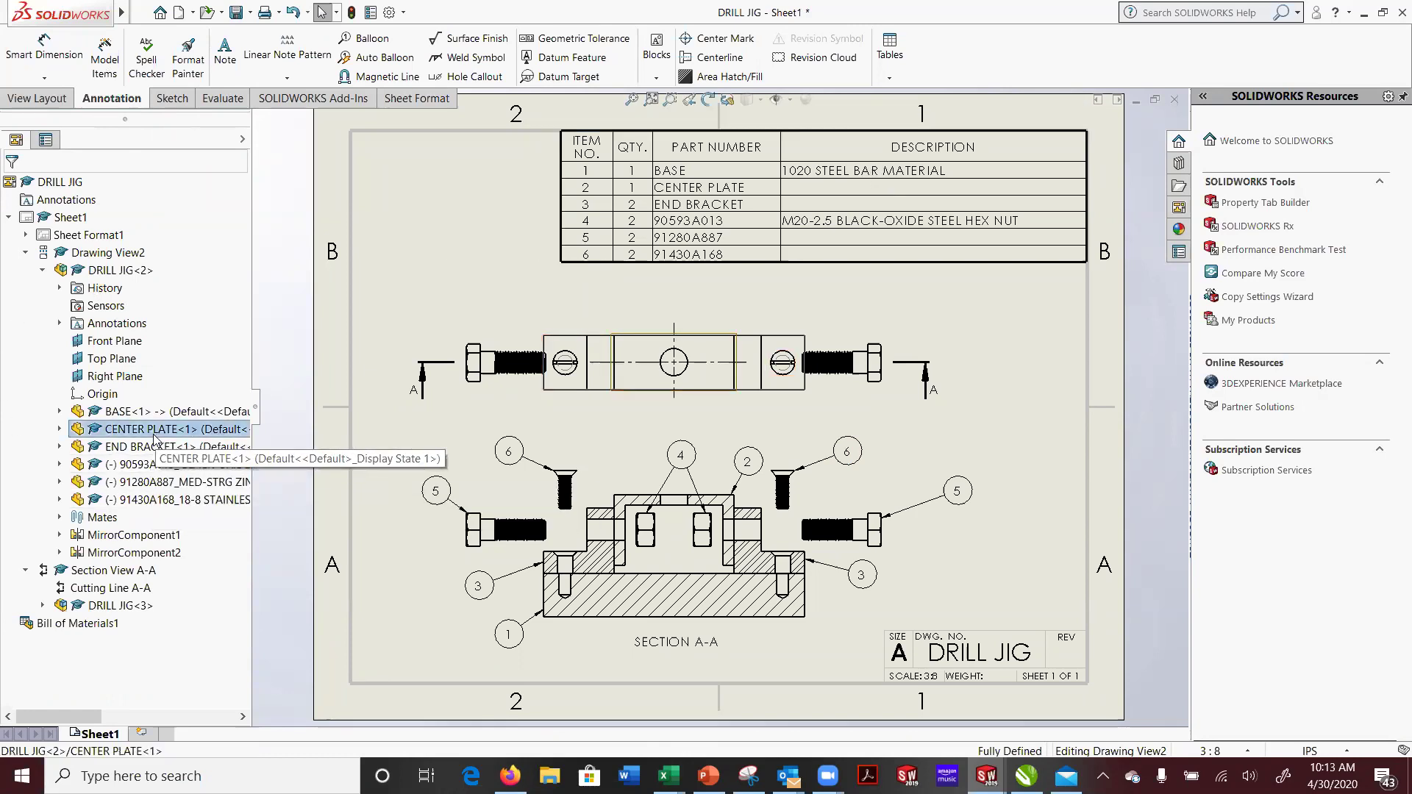
click(136, 412)
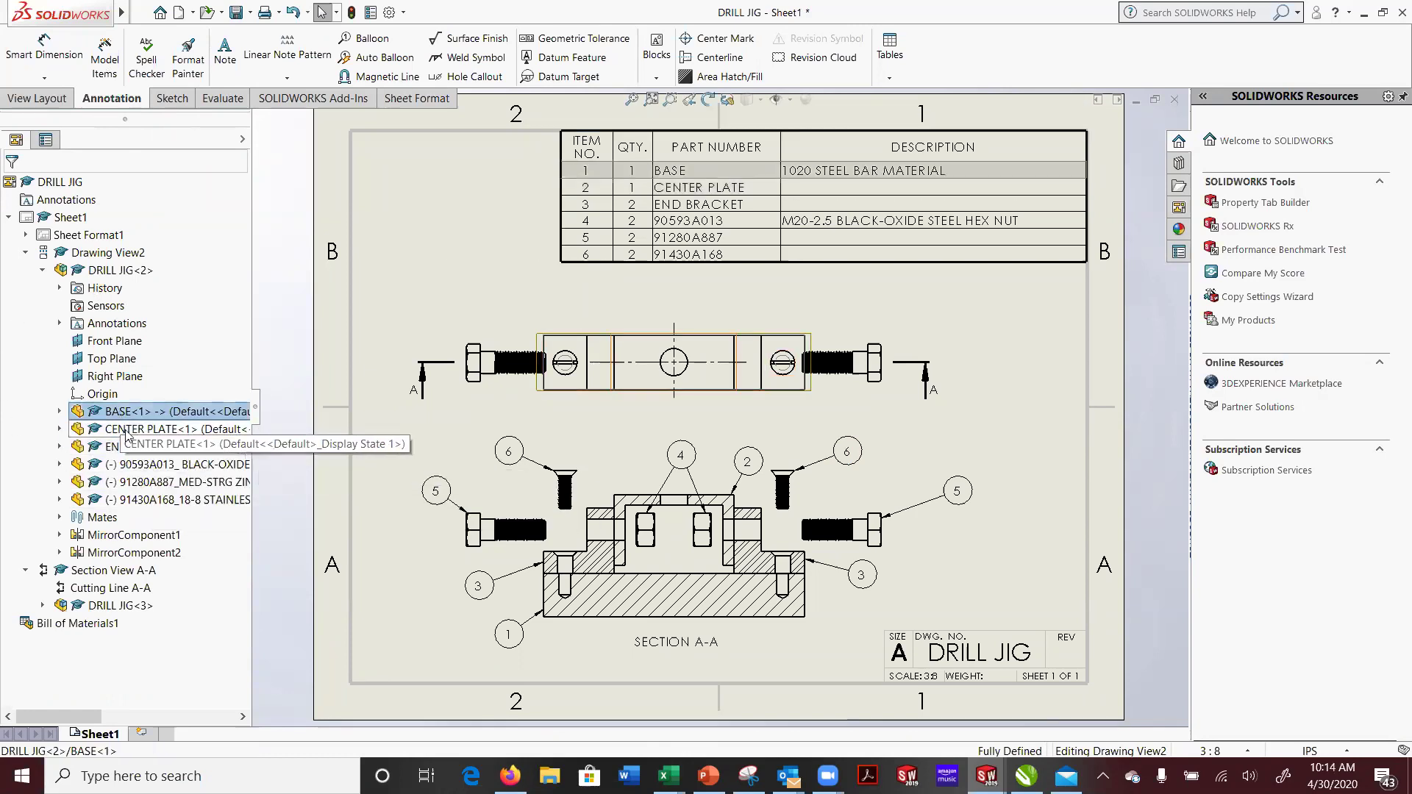
click(129, 430)
right_click(129, 434)
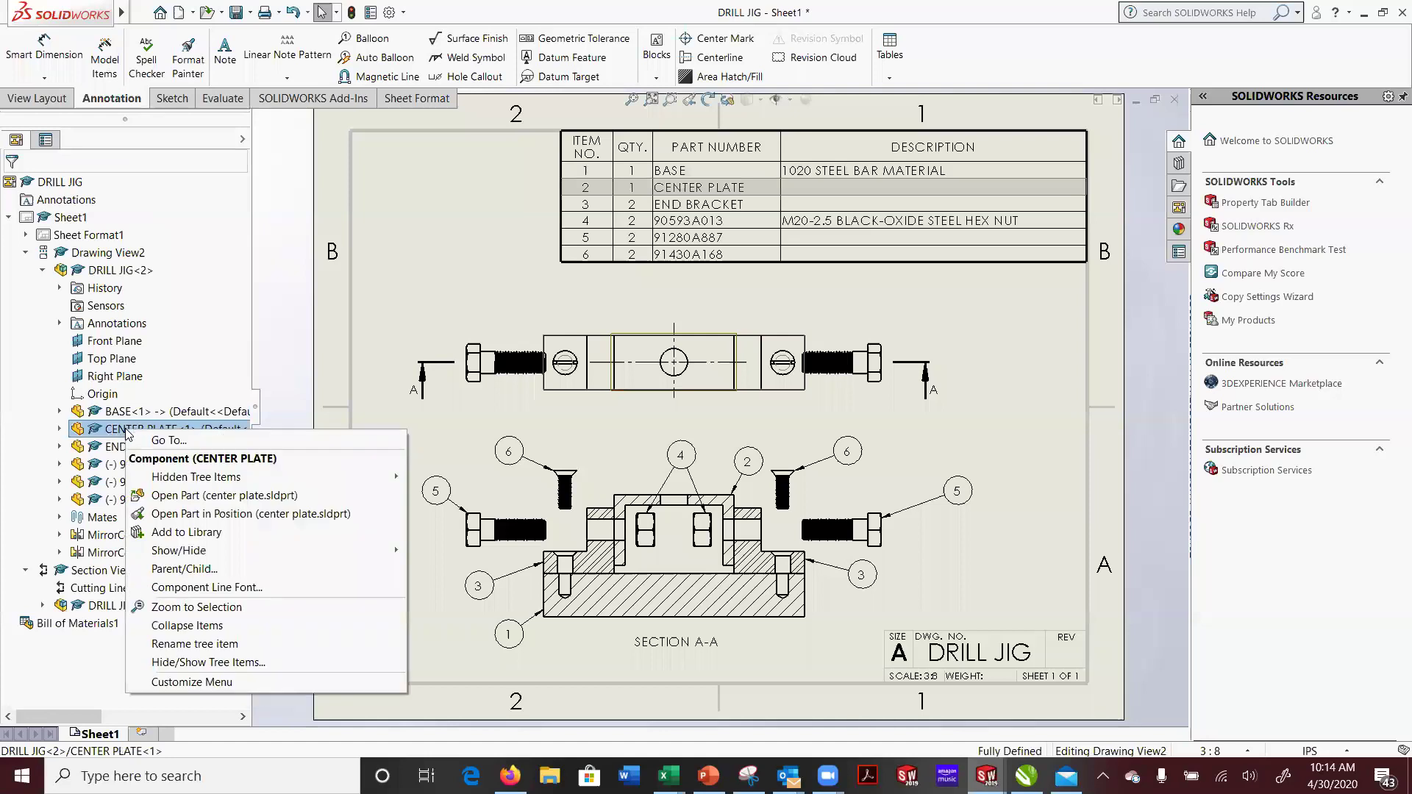
click(186, 496)
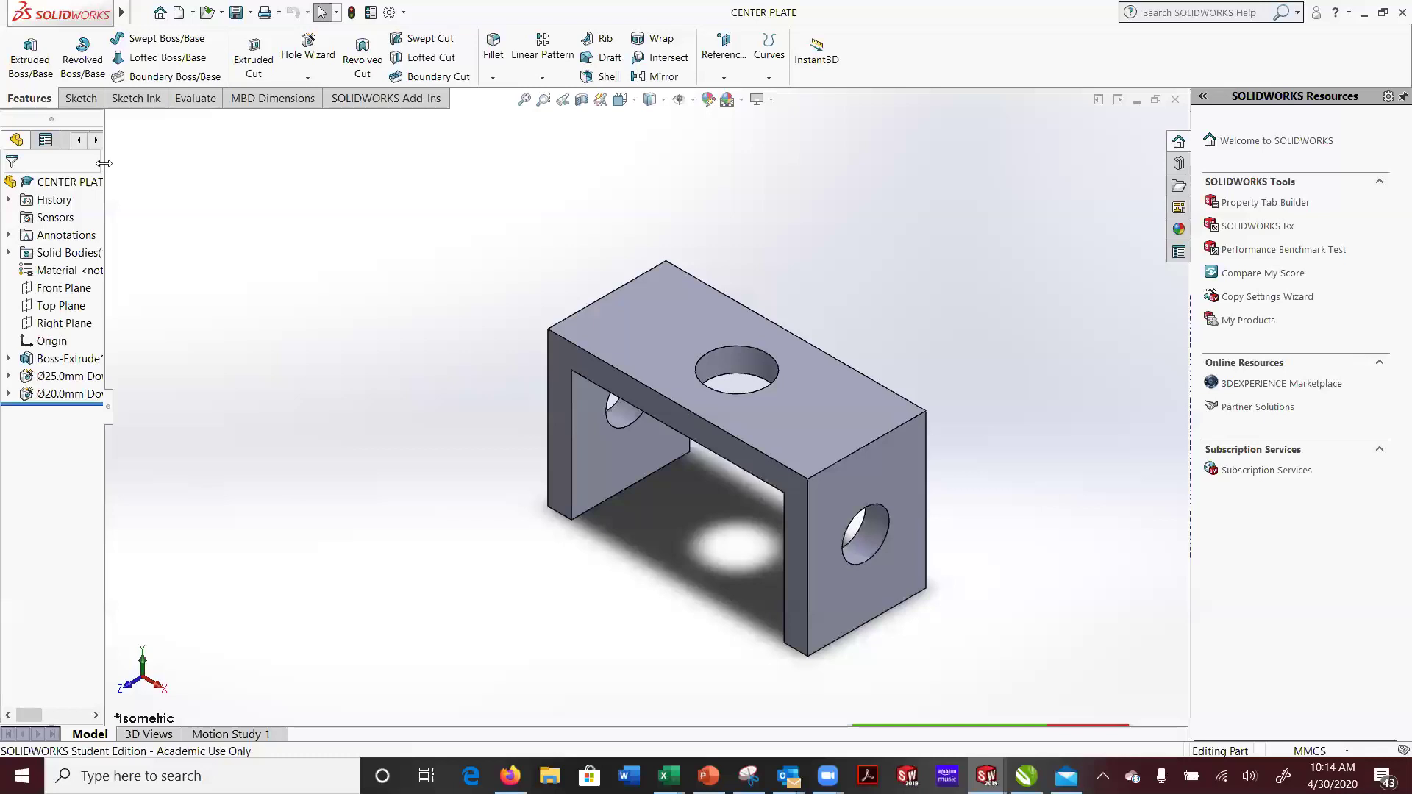
- Open the properties of the CENTER PLATE part's Default configuration, widening the model tree for access
drag(104, 162, 164, 162)
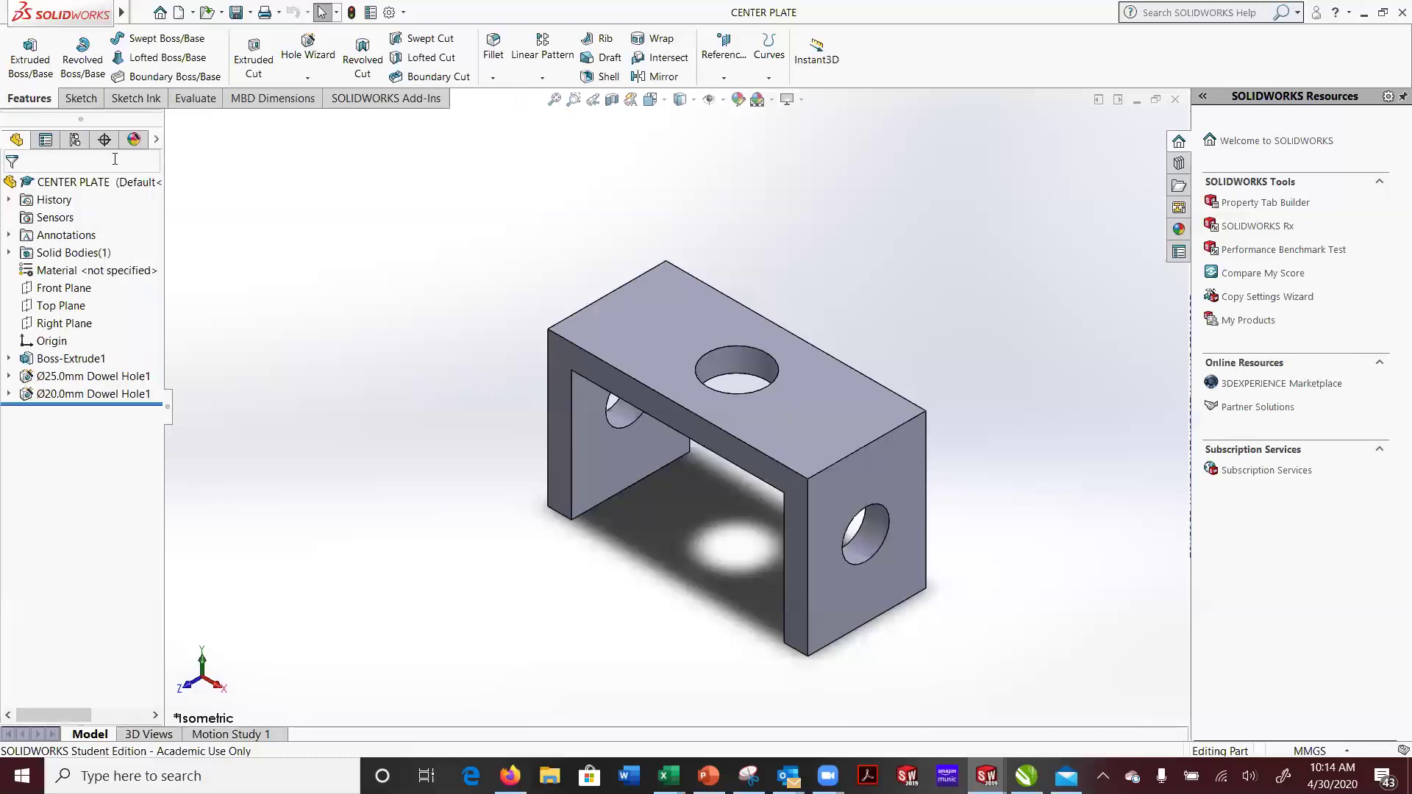
click(75, 140)
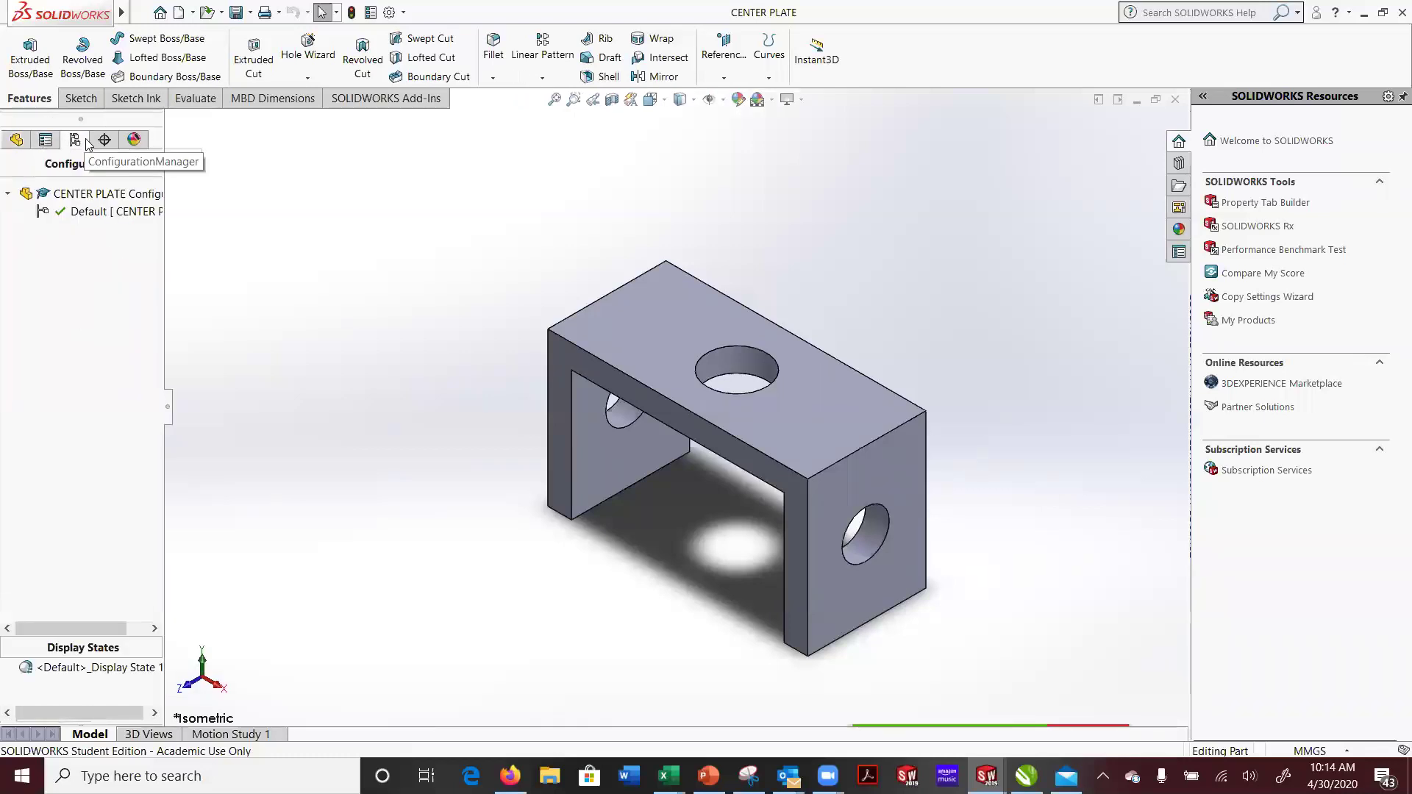
right_click(94, 216)
click(146, 301)
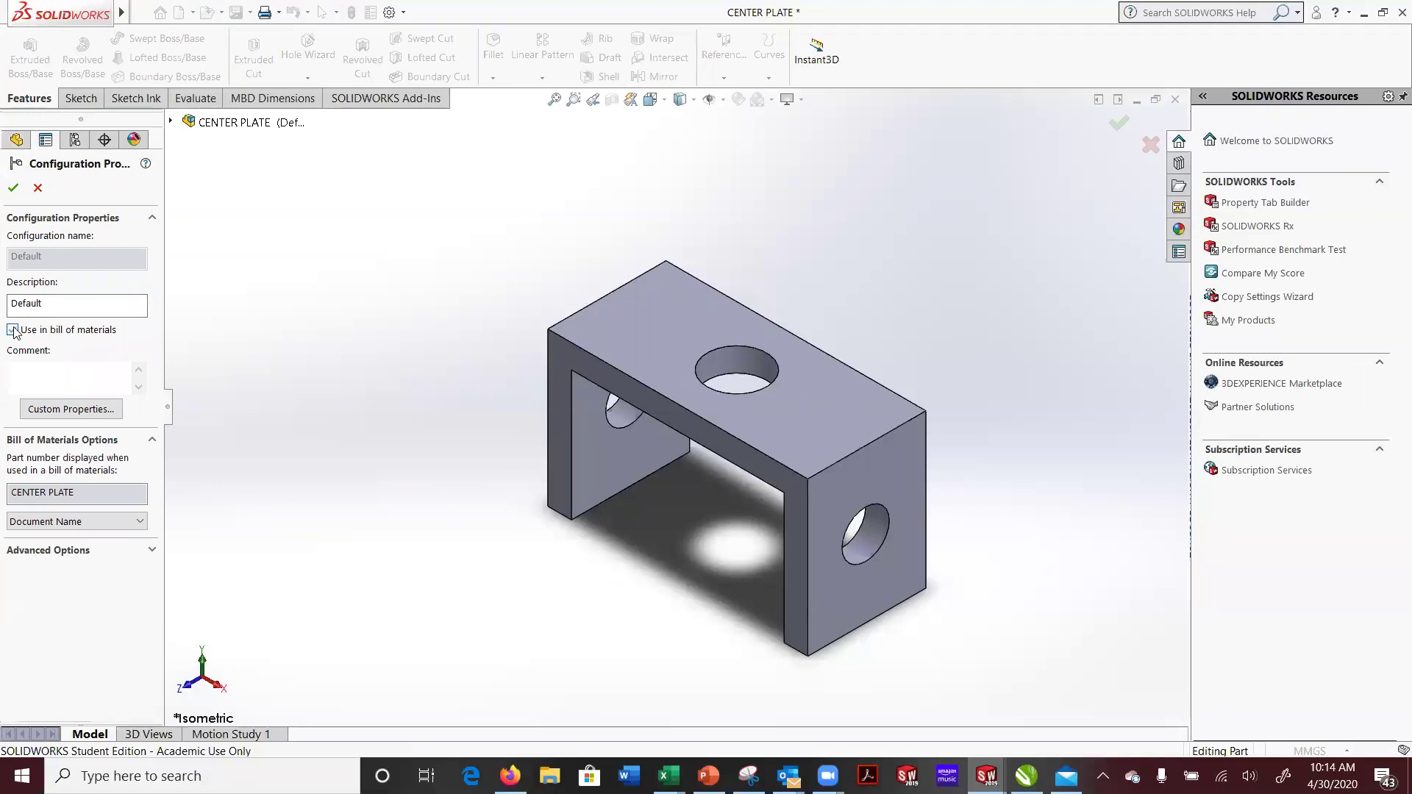
- Try CENTER PLATE as the Default configuration's description
click(37, 301)
drag(43, 303, 2, 294)
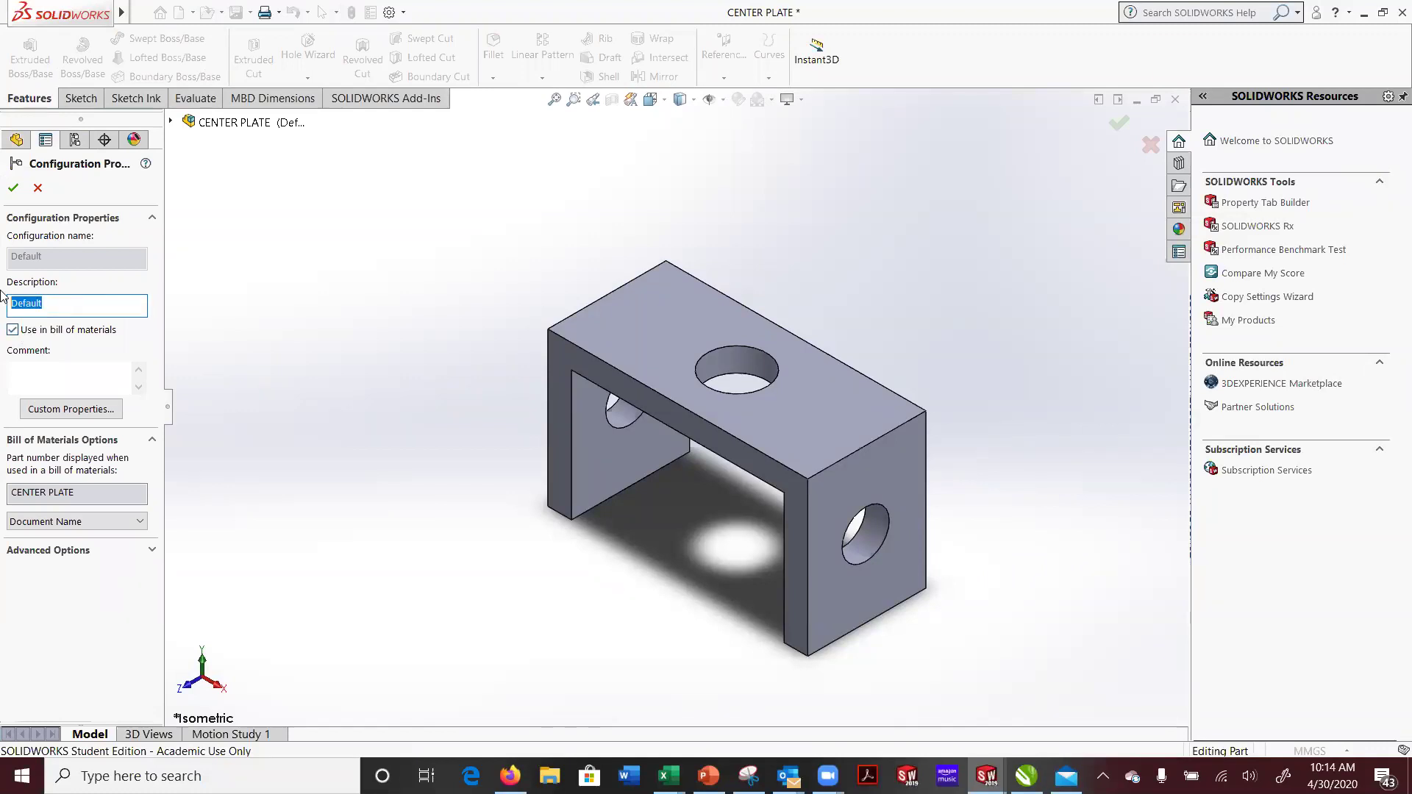
text(CENTER PLATE)
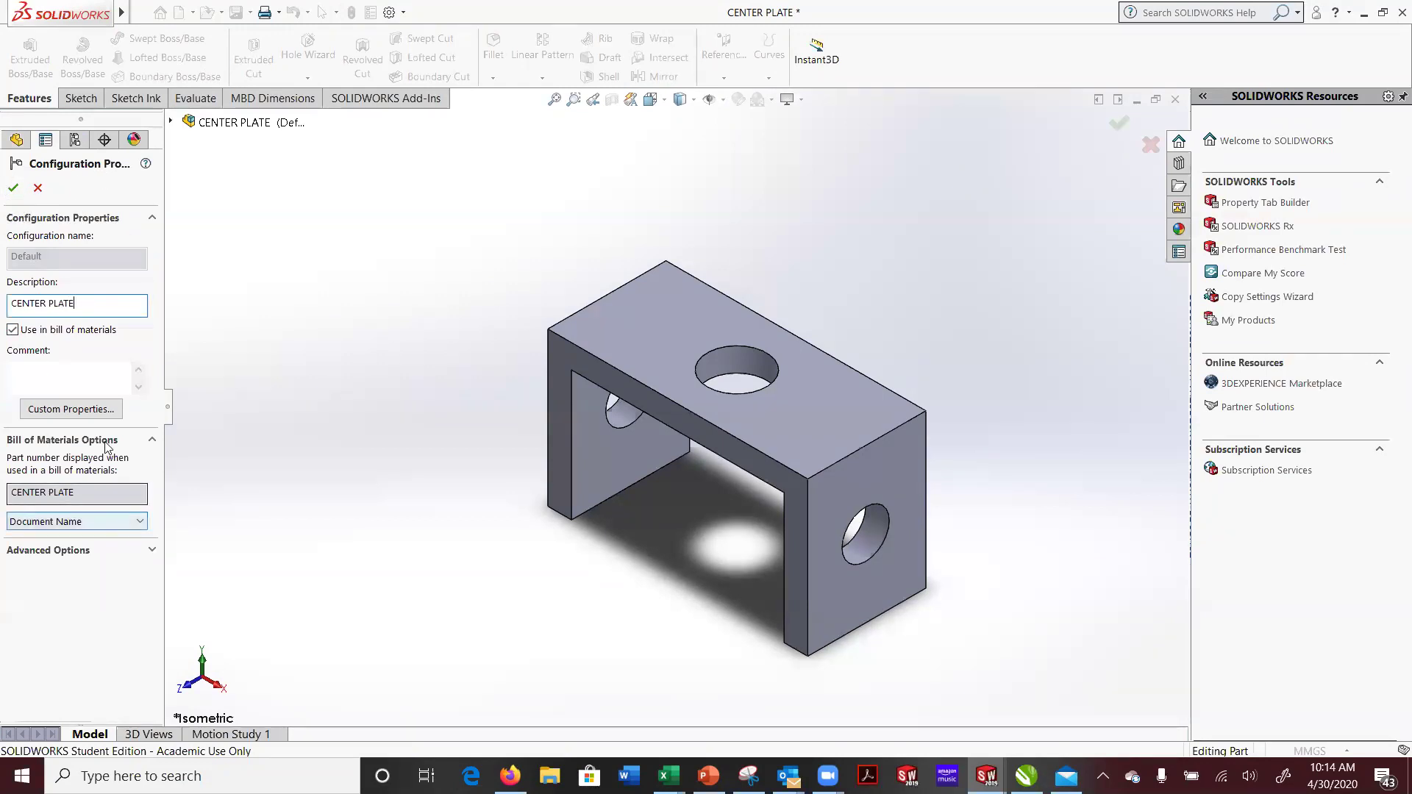
- Replace the configuration description with 1020 STEEL and accept the configuration properties
drag(78, 304, 2, 289)
text(1020STE)
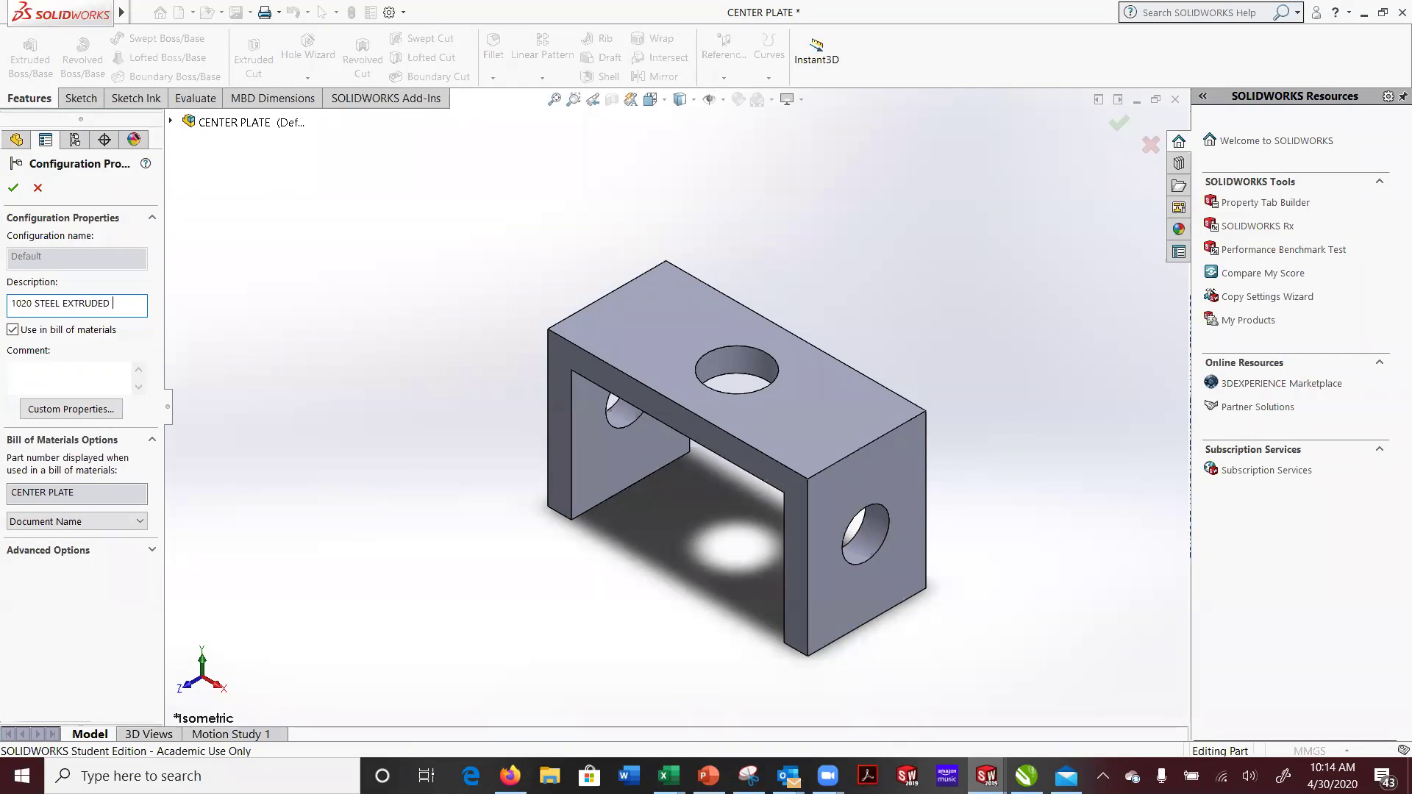
key(BackSpace)
click(13, 187)
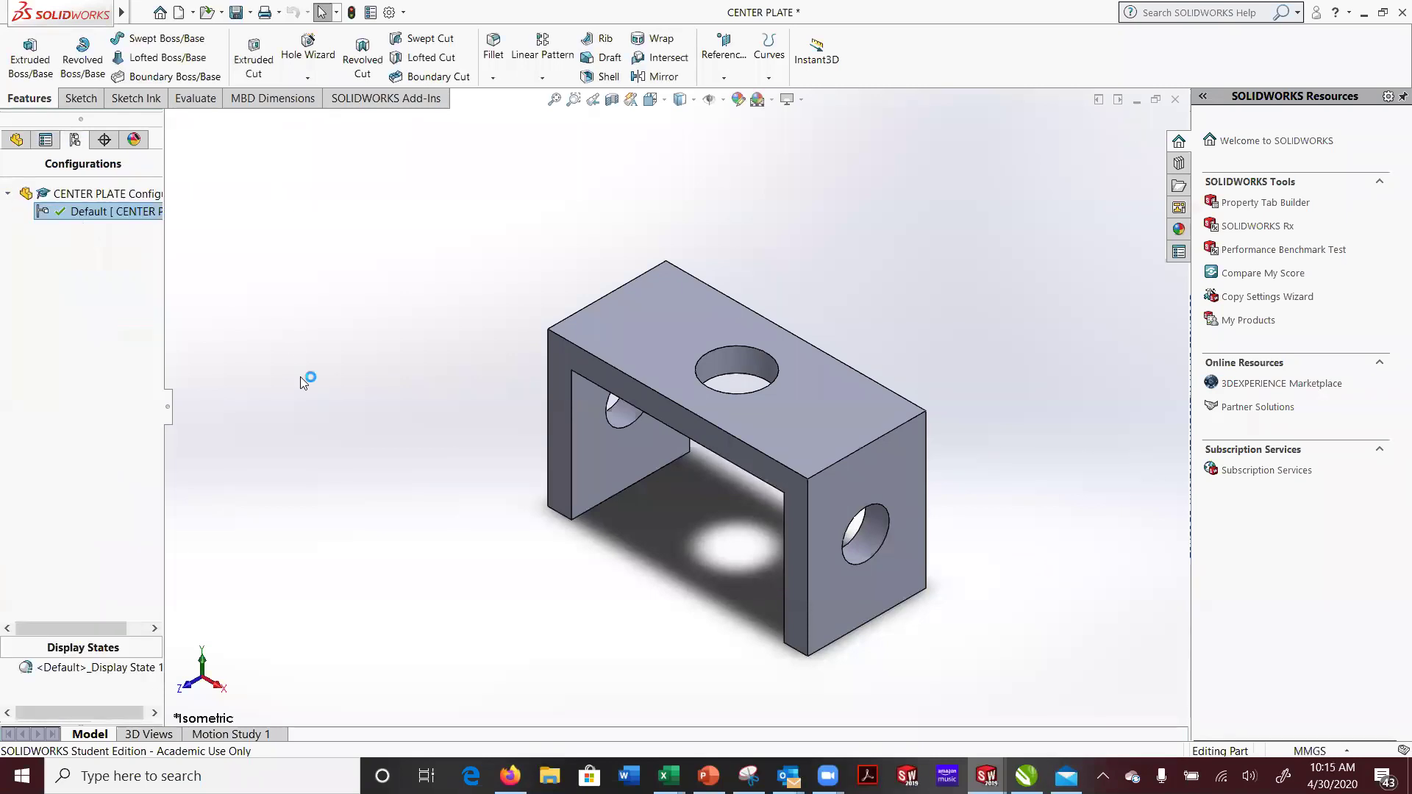
- Switch to Firefox and open the required Assembly Drawing PDF attached to Project 3 & 4 on the course page
click(508, 774)
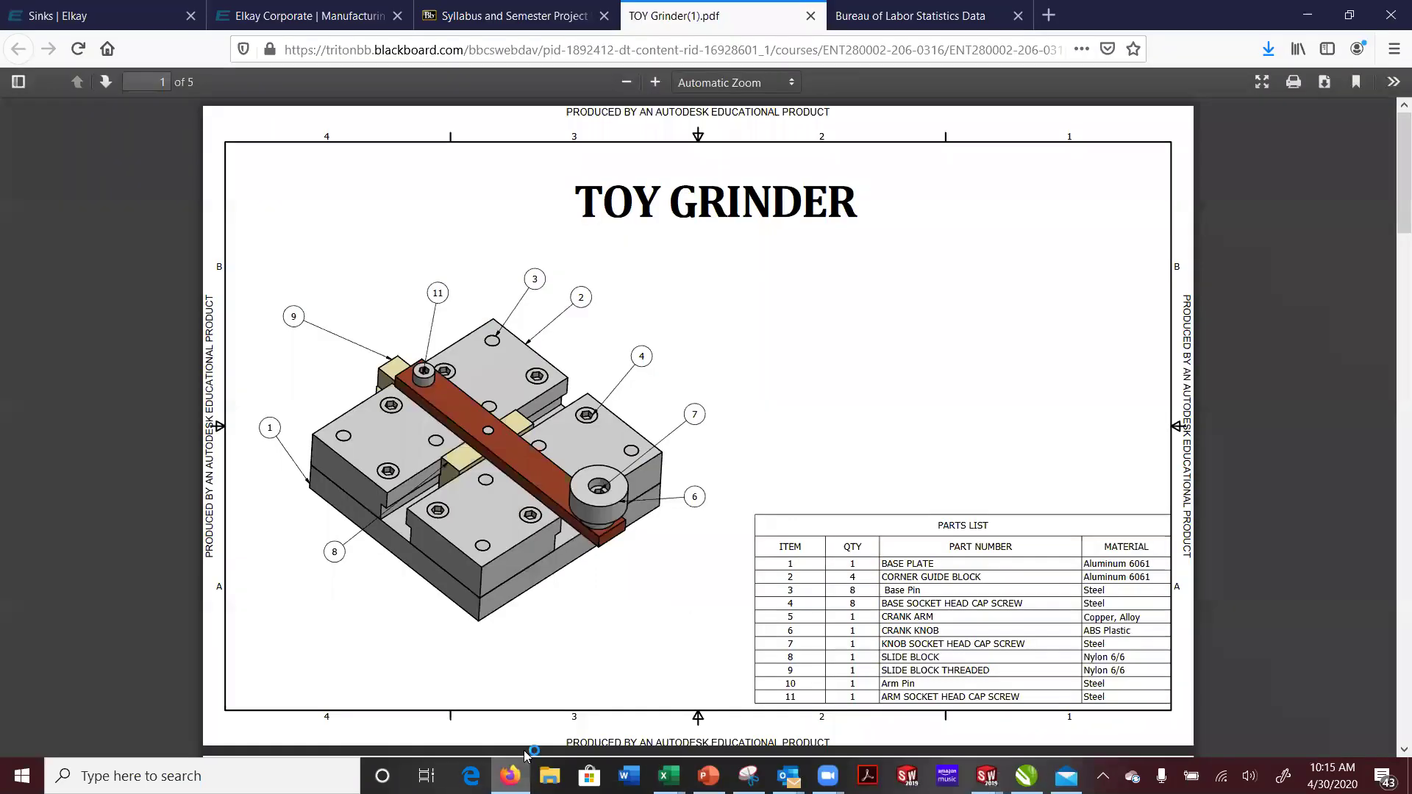
click(479, 10)
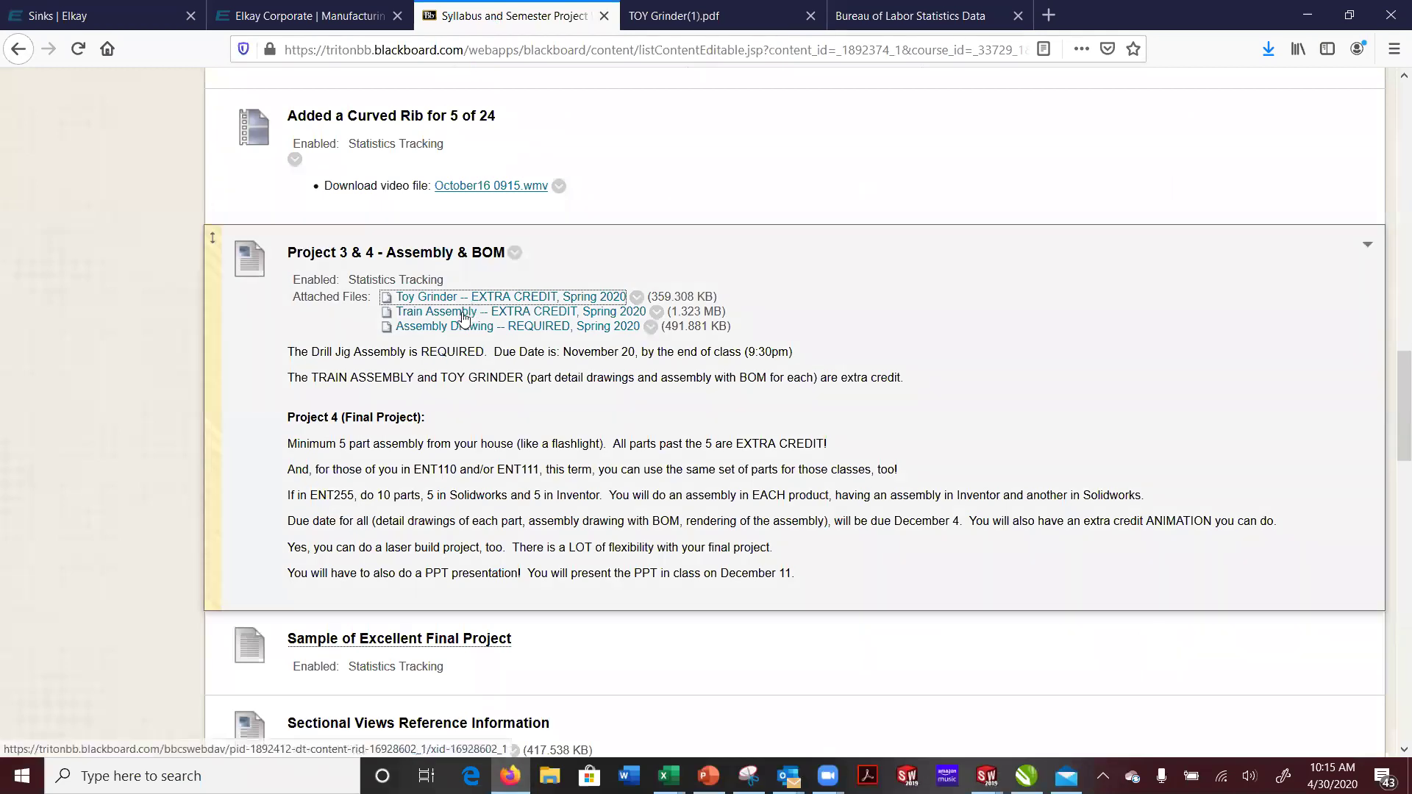
click(455, 329)
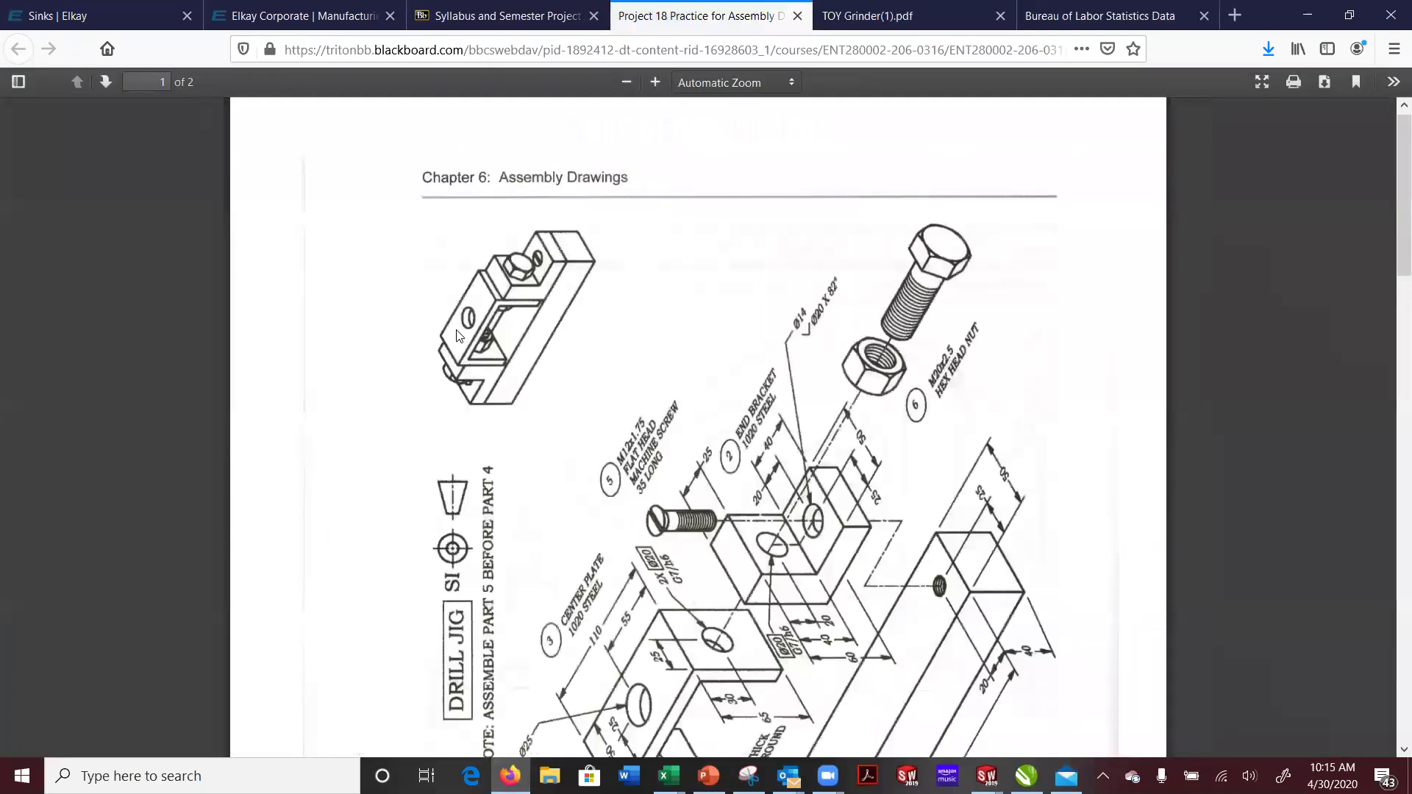
- Rotate the drill jig PDF clockwise, enlarge it to 150%, and examine the part names and material callouts
click(1391, 85)
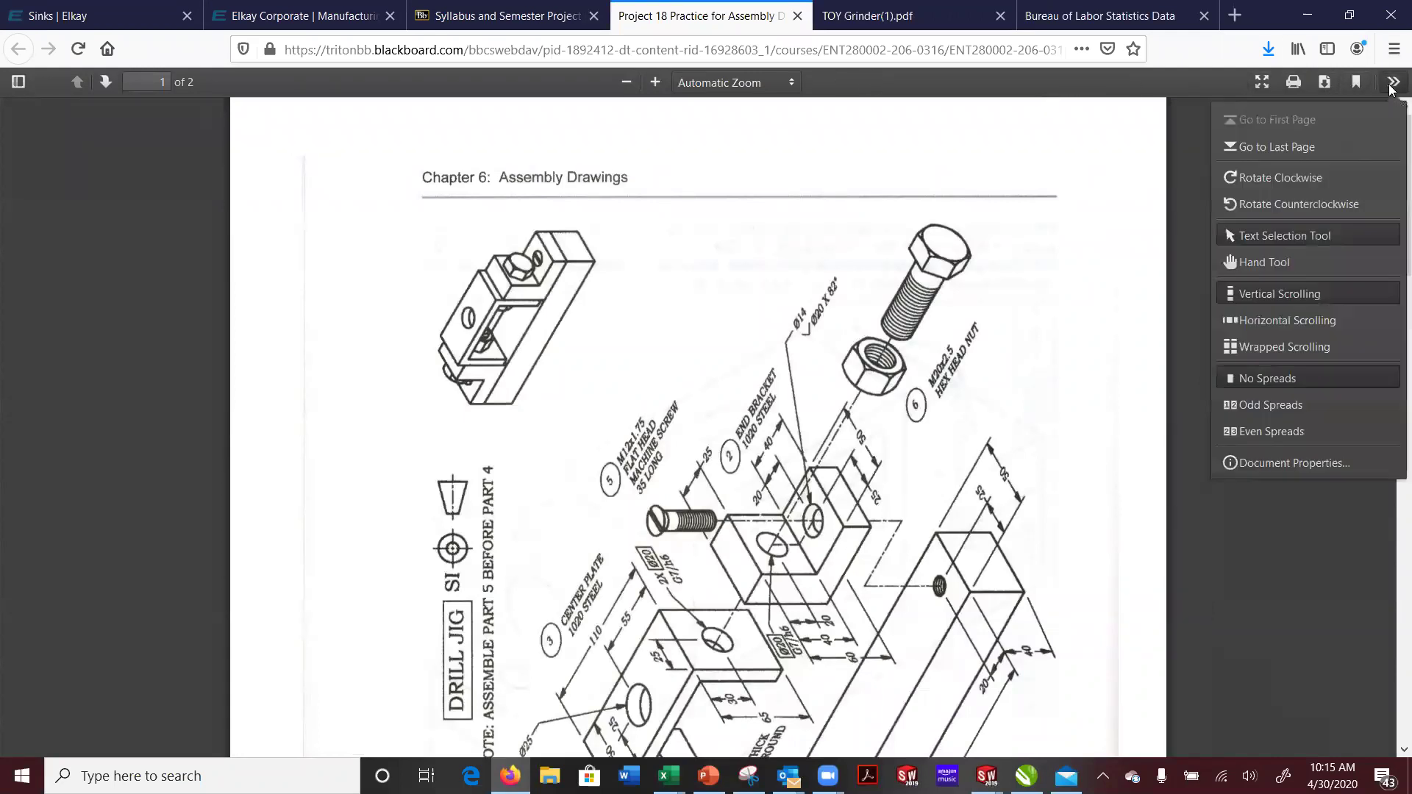
click(1245, 179)
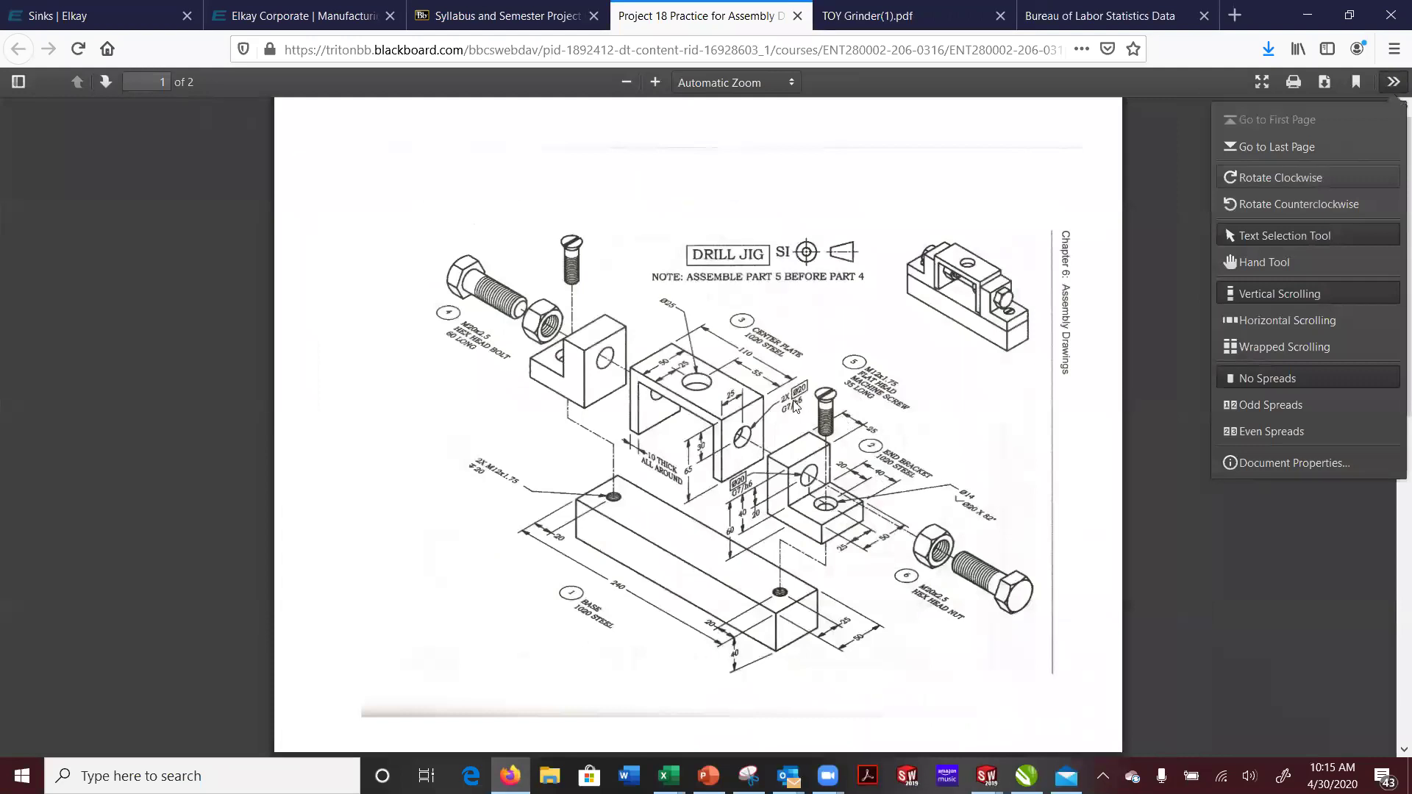
key(ctrl+plus)
ctrl+scroll(823, 351, up, 2)
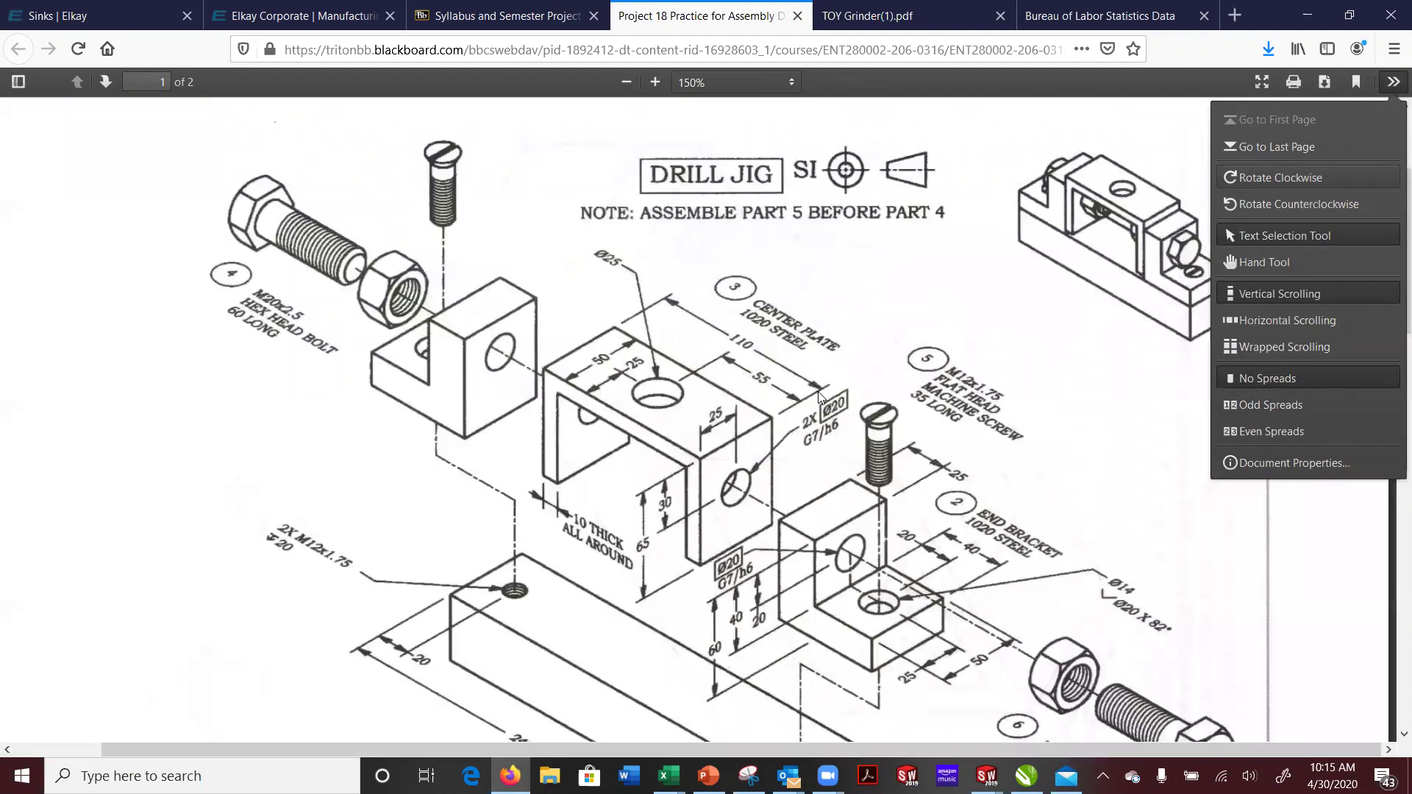
click(741, 343)
scroll(780, 405, down, 3)
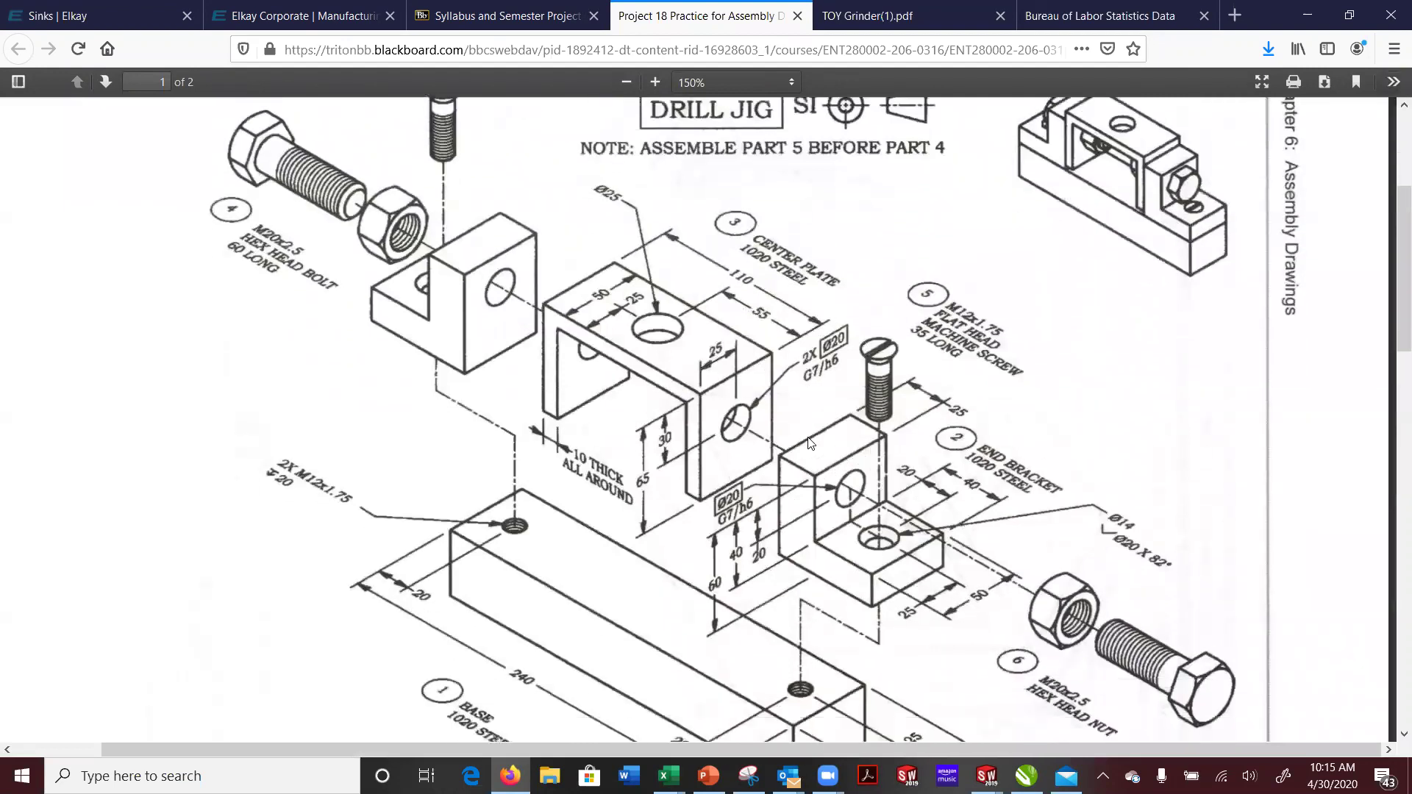
scroll(809, 442, down, 3)
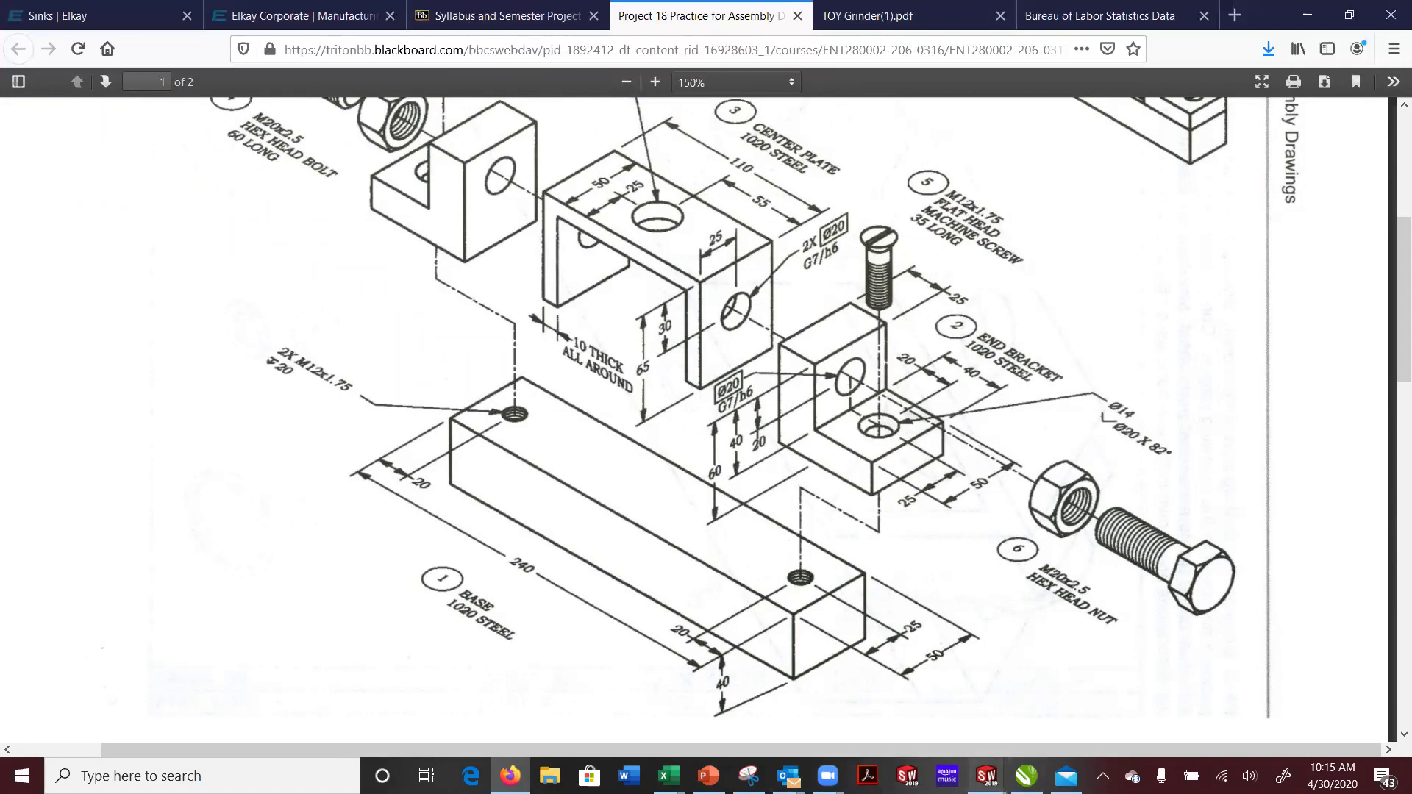
- Return to SOLIDWORKS and bring up the DRILL JIG drawing sheet
click(986, 775)
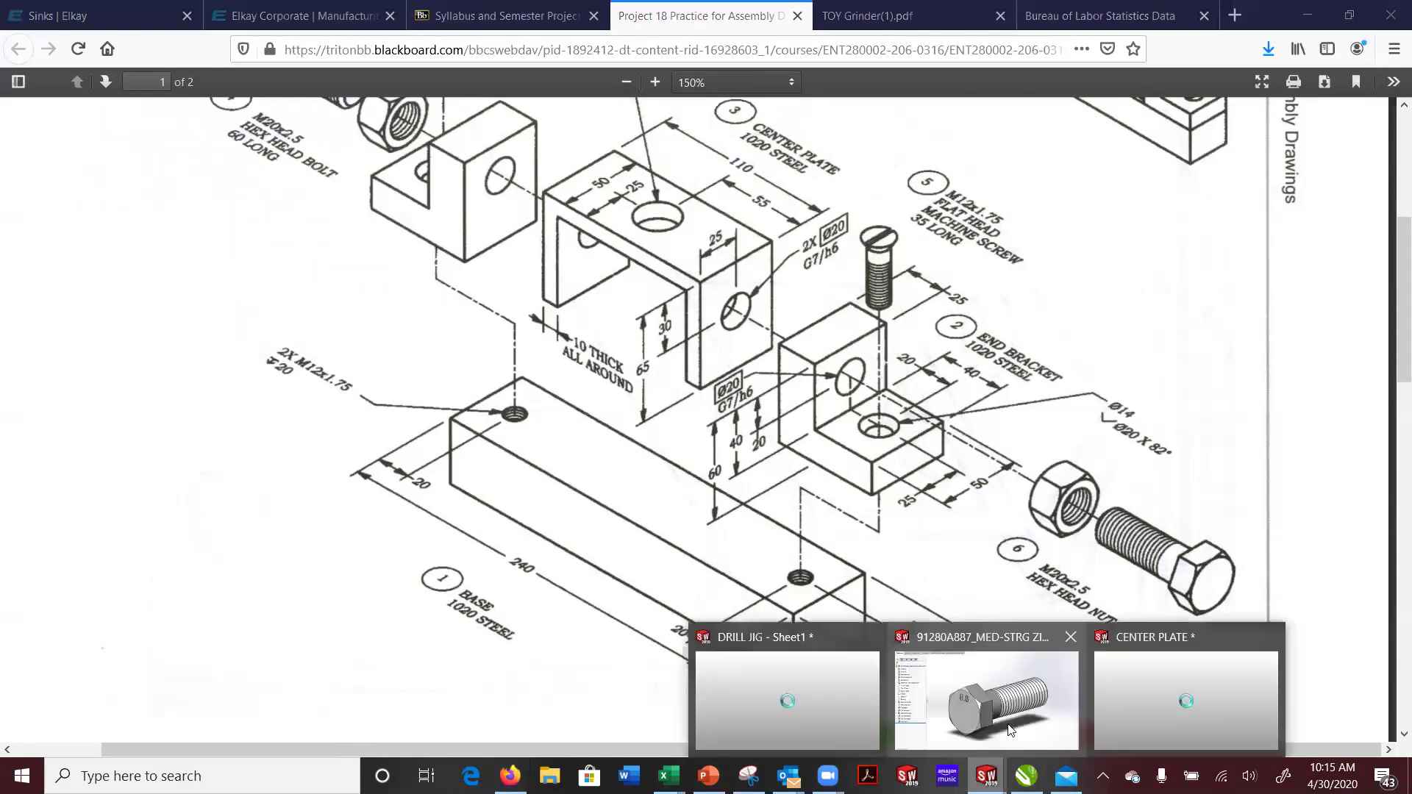
click(821, 709)
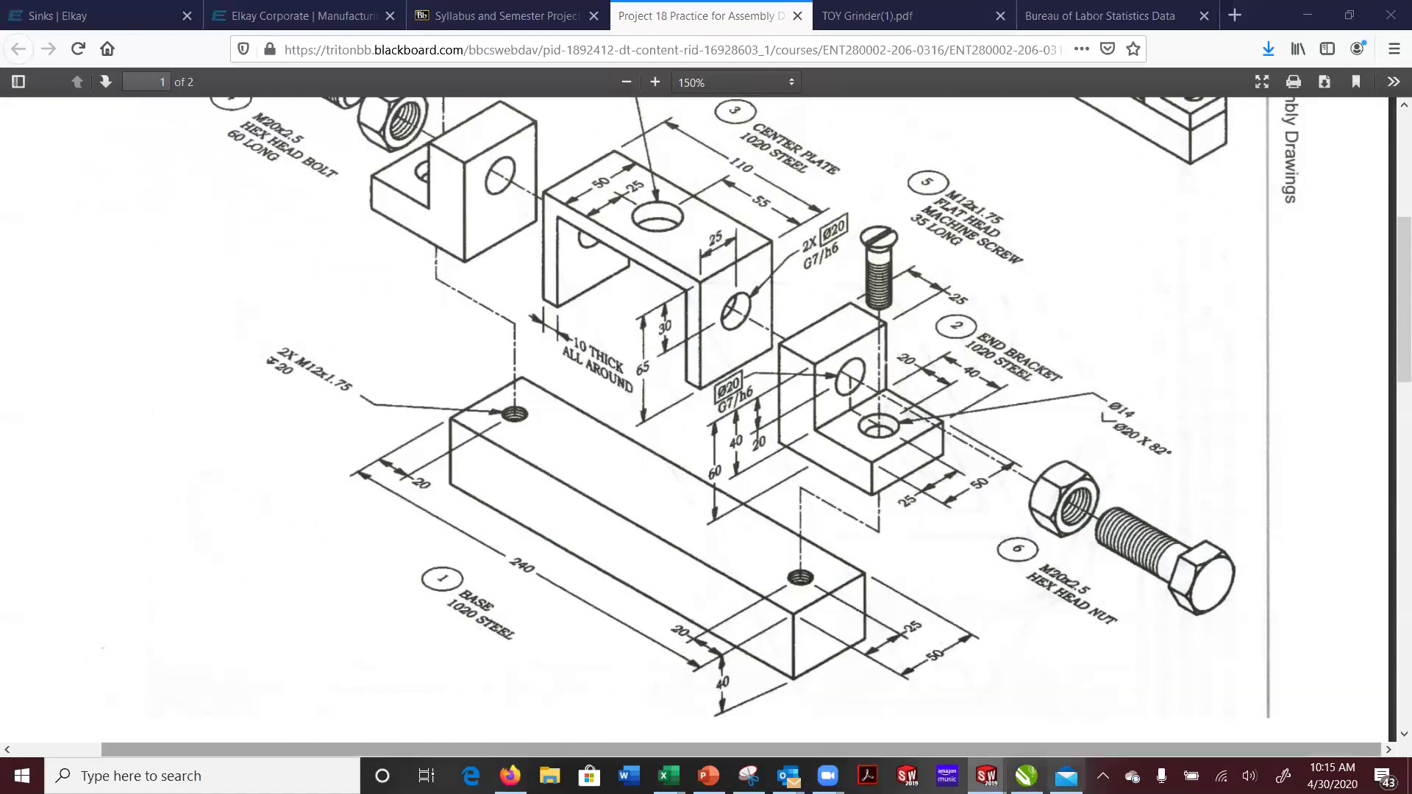
mouse_move(1027, 776)
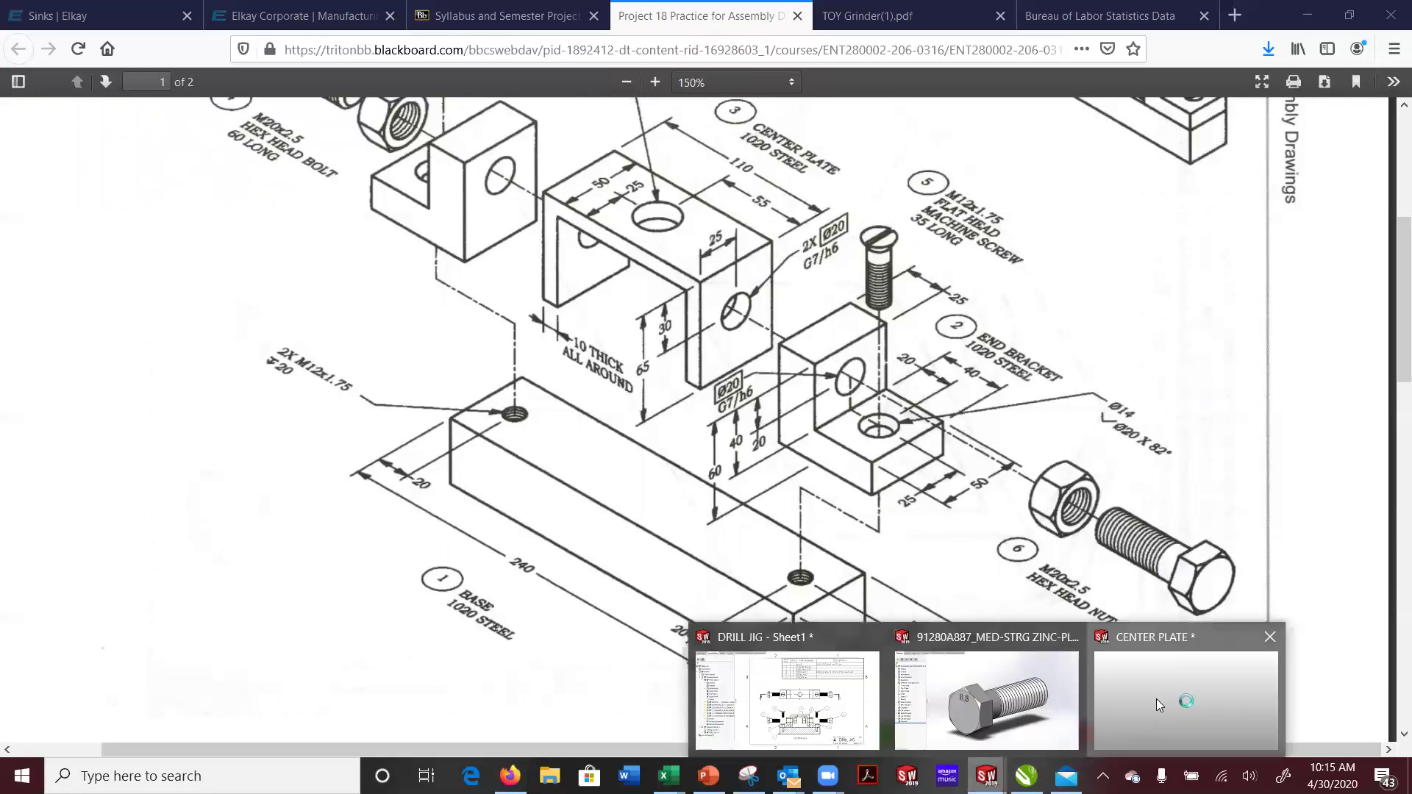
click(1158, 705)
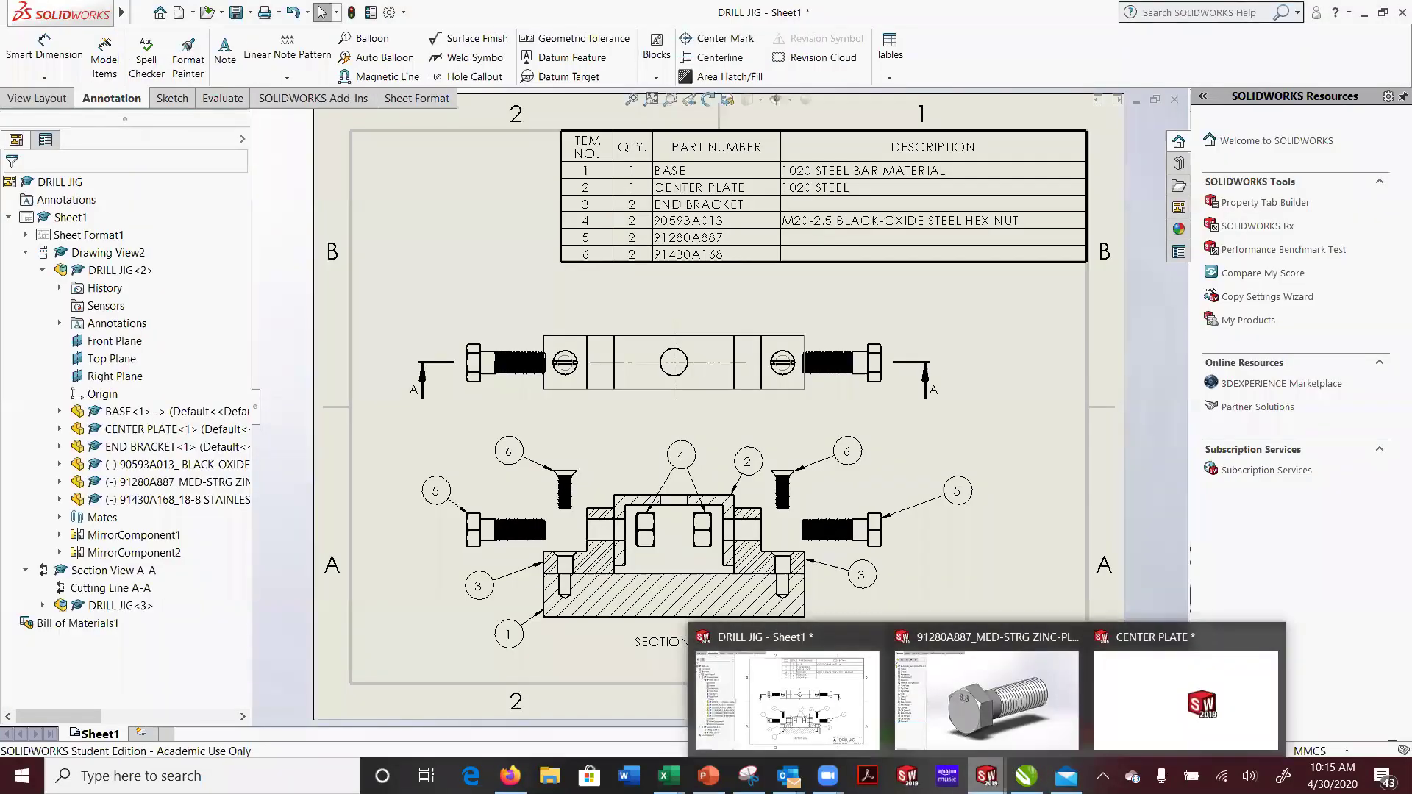
click(817, 707)
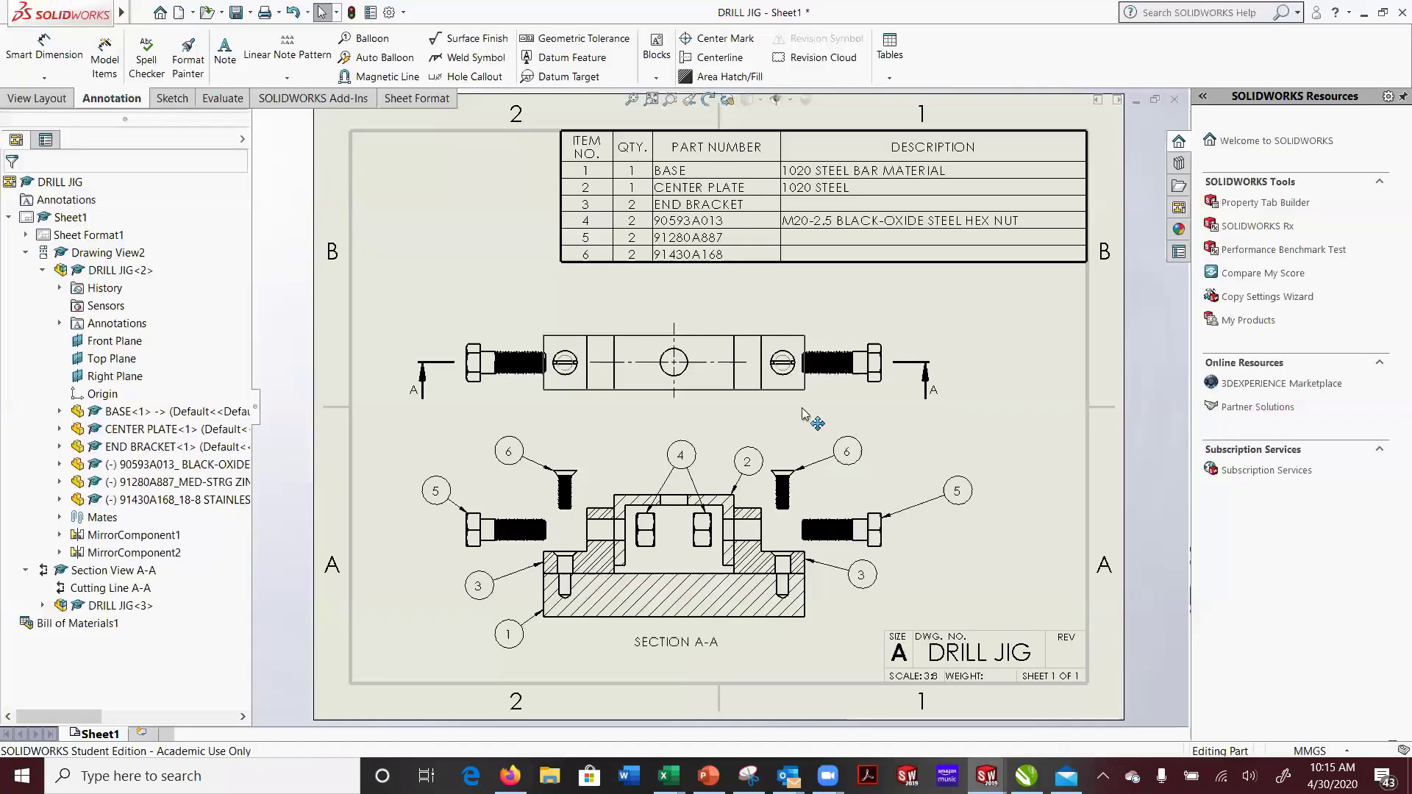
- Try to edit the END BRACKET description directly in the bill of materials, then cancel without breaking the property link
click(710, 220)
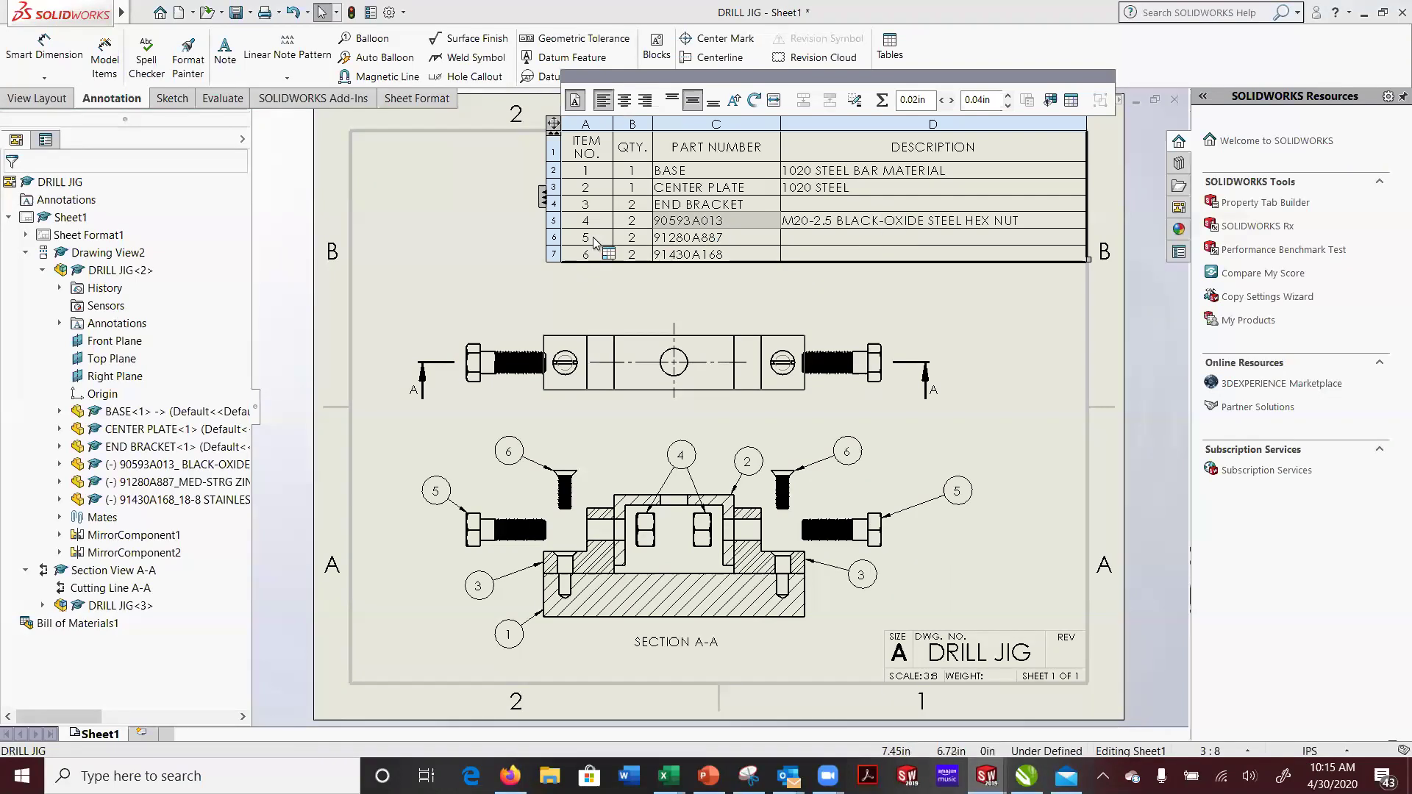
click(304, 211)
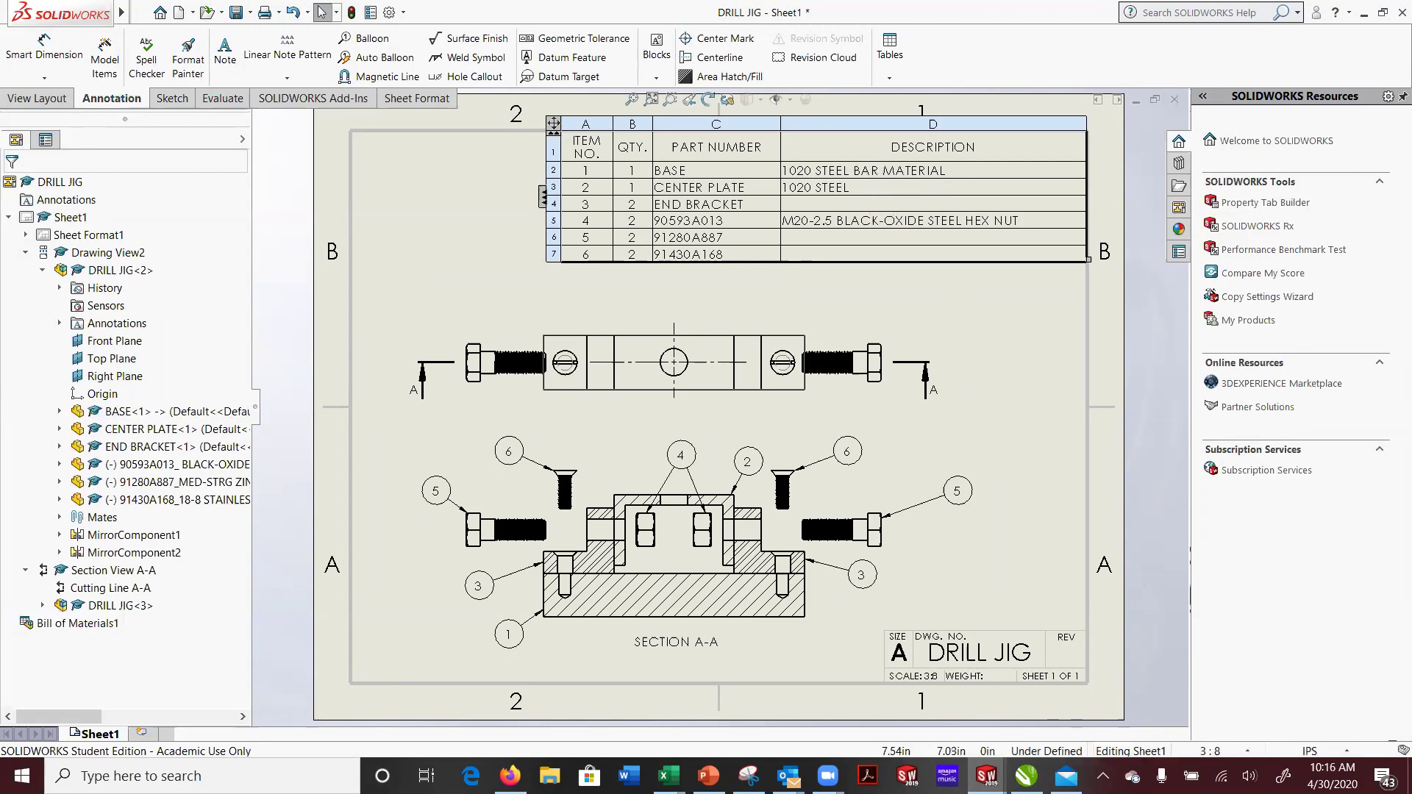
double_click(871, 209)
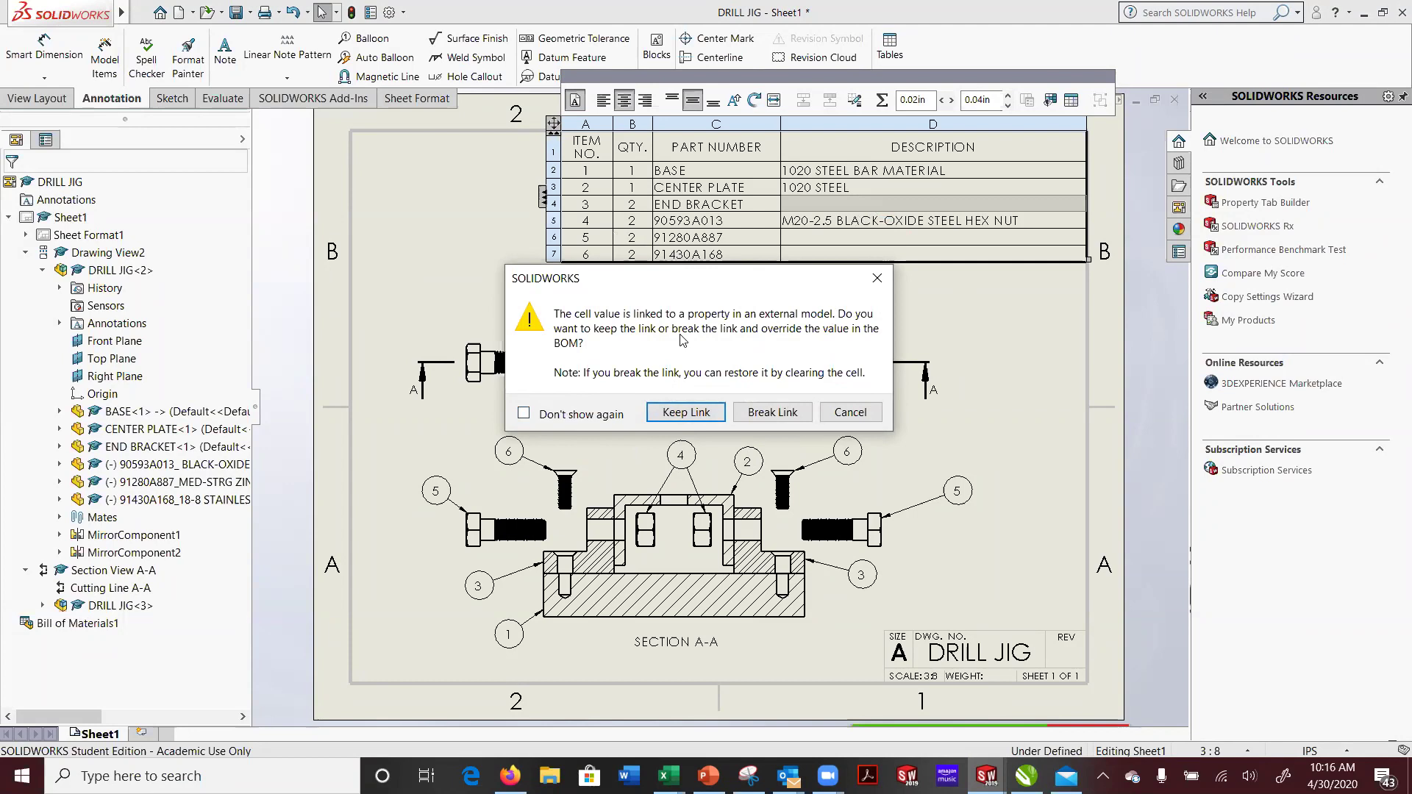
click(877, 278)
click(1022, 310)
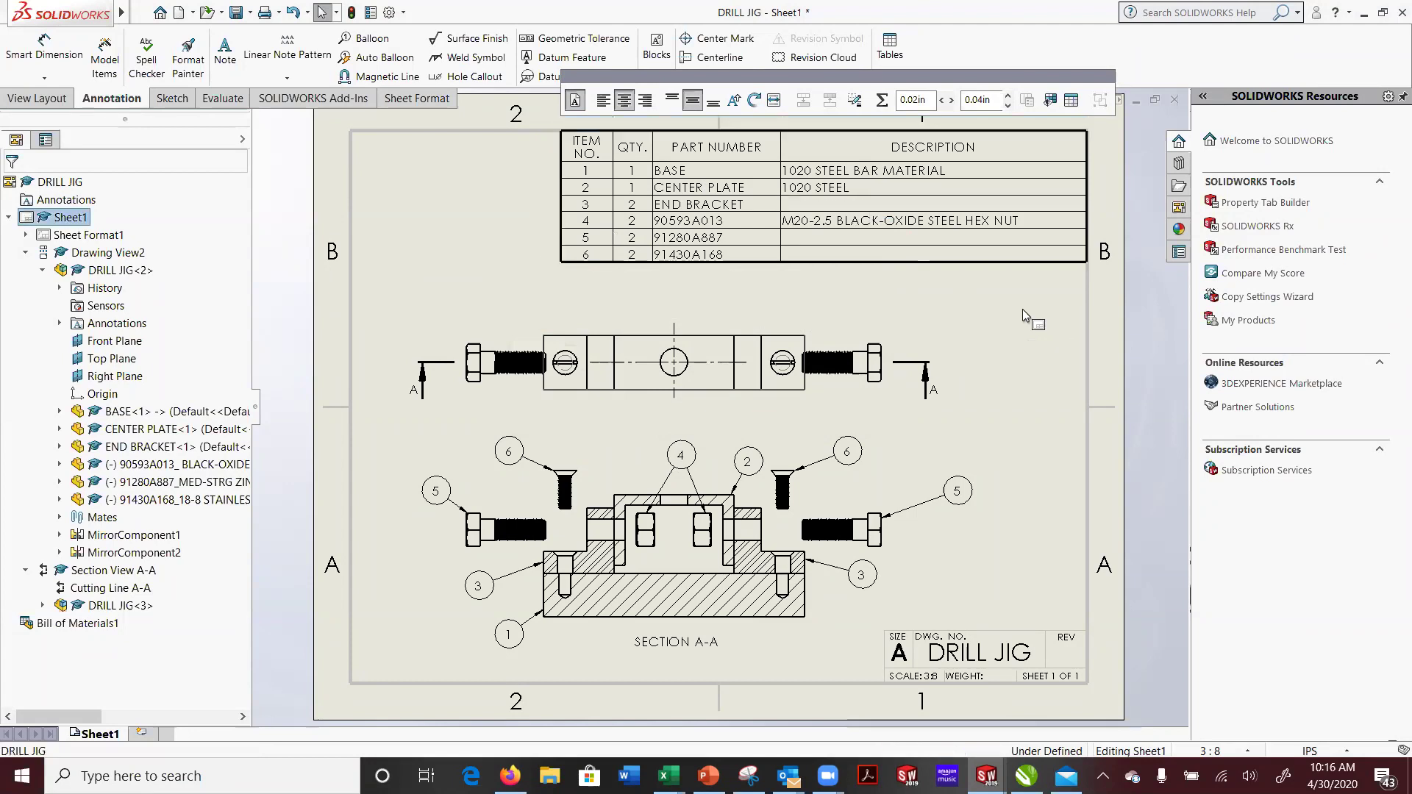